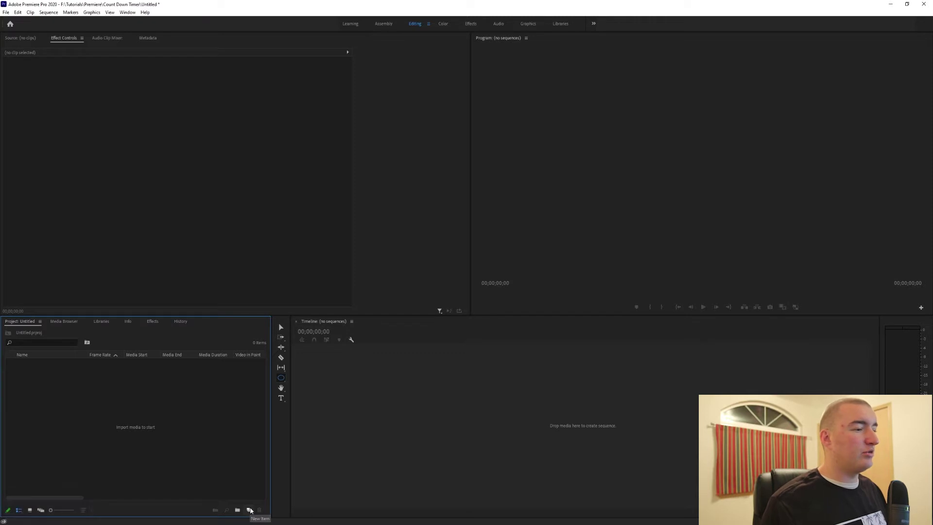
- Create a blue color matte at 1920 x 1080, 29.97 fps Drop-Frame, keeping the default name
left_click(250, 510)
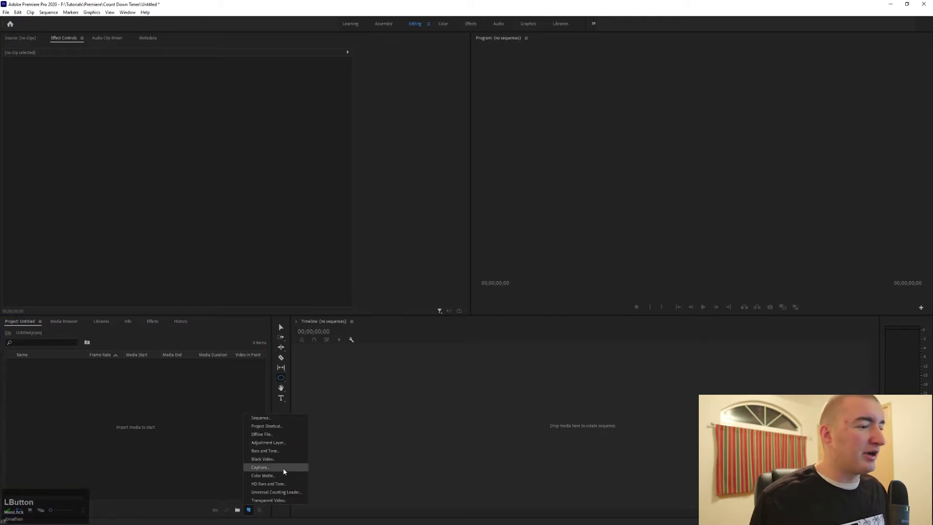
left_click(280, 475)
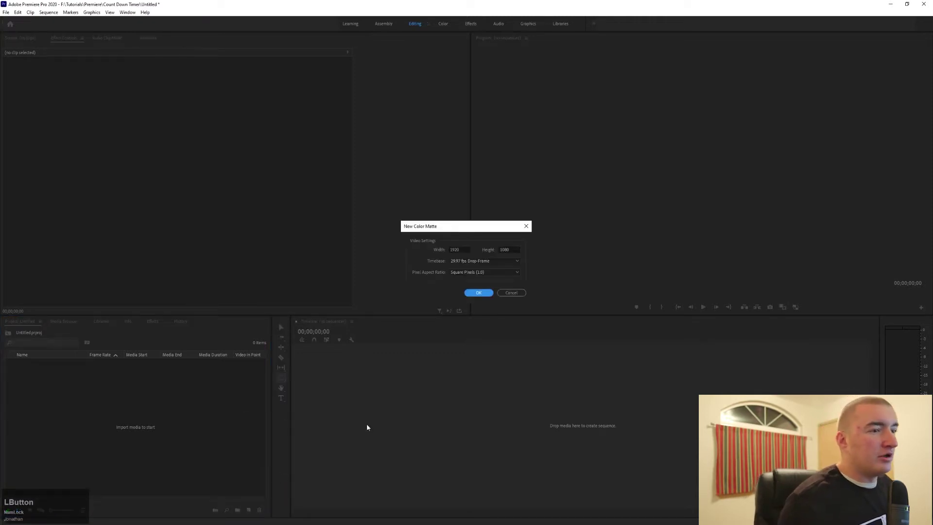
left_click(479, 262)
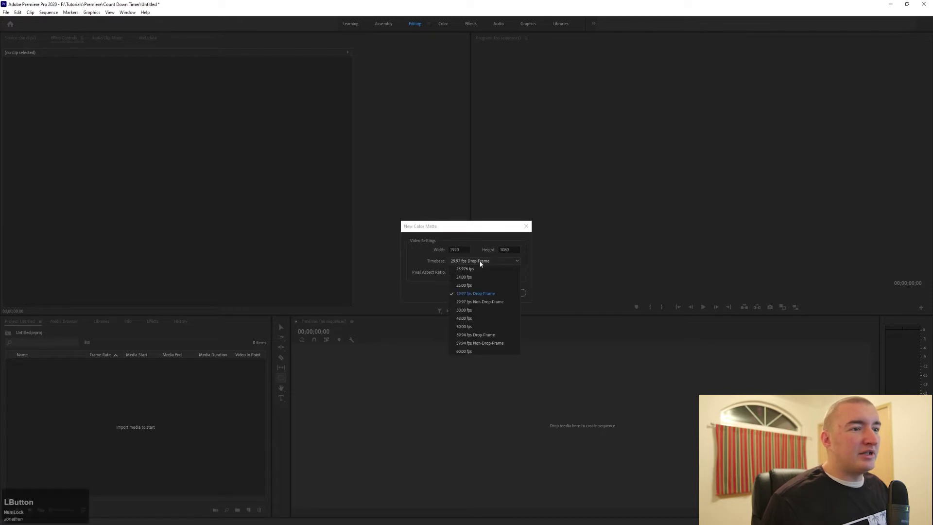
left_click(503, 294)
left_click(482, 293)
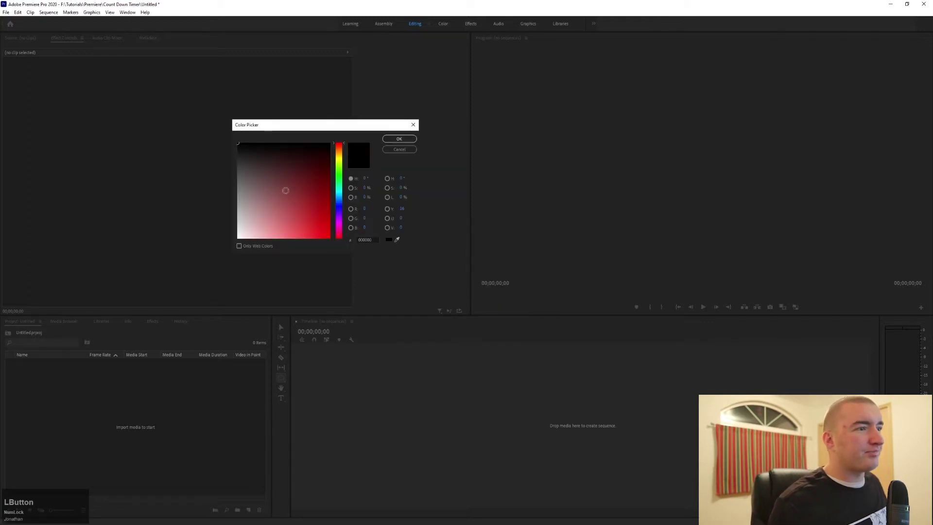
left_click_drag(340, 203, 341, 199)
left_click(329, 213)
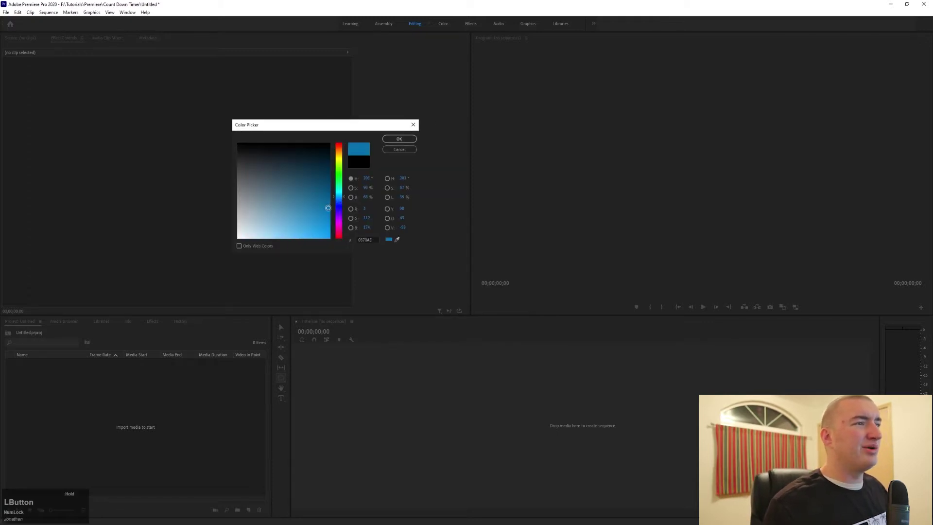
left_click(398, 139)
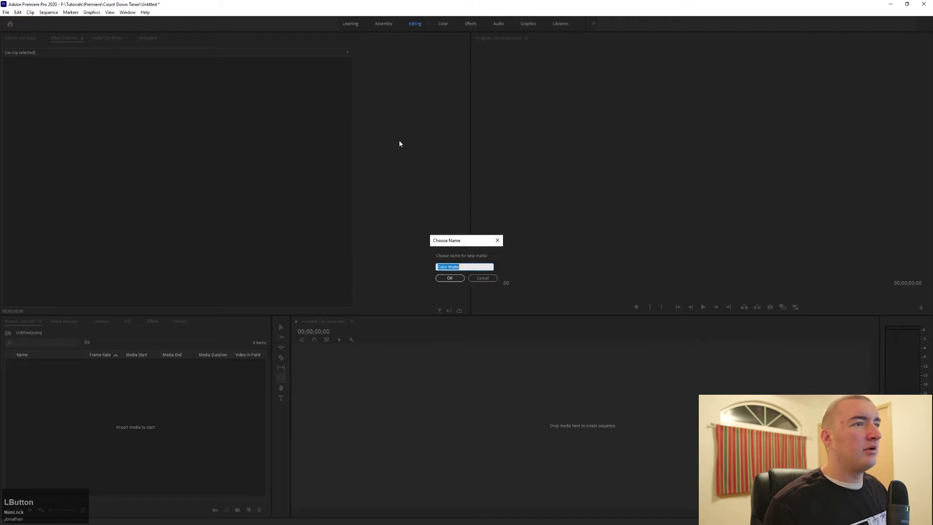
left_click(450, 278)
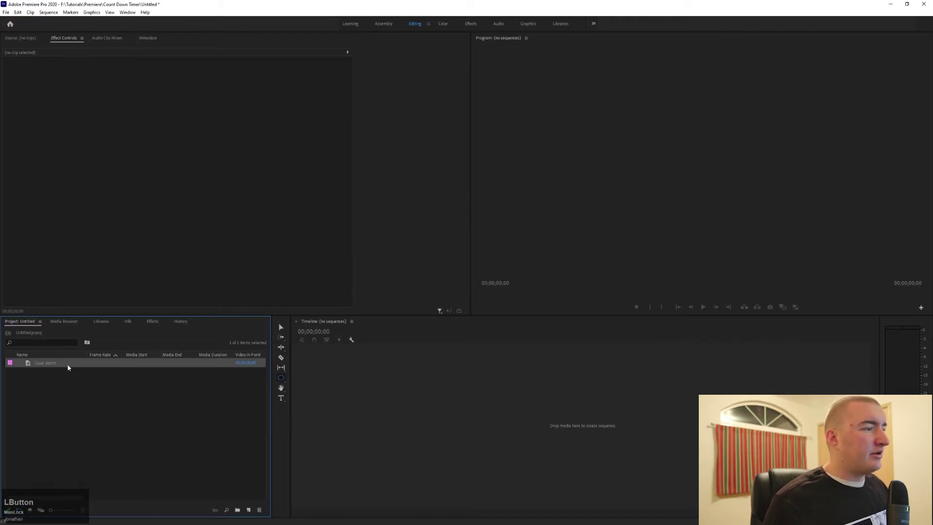
- Build a new sequence from the color matte and extend its clip to about 35 seconds
left_click_drag(67, 364, 348, 404)
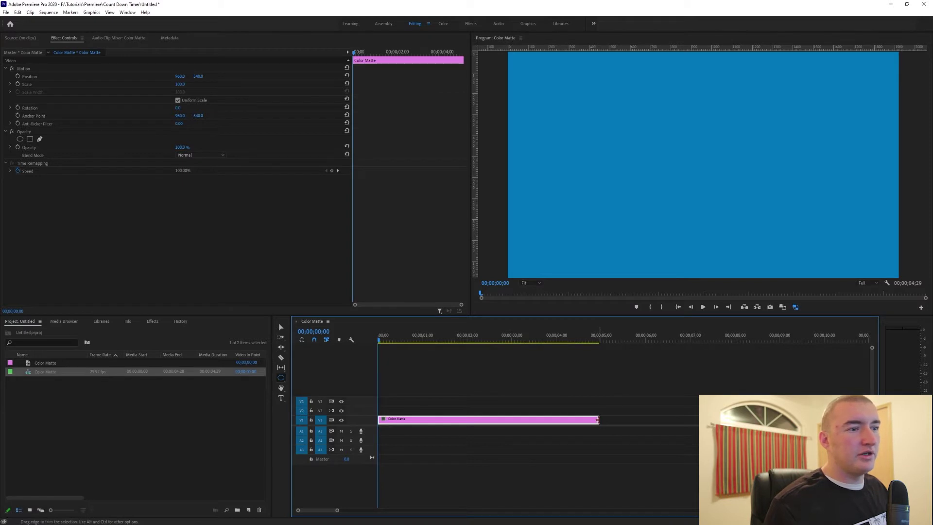
left_click_drag(338, 509, 442, 510)
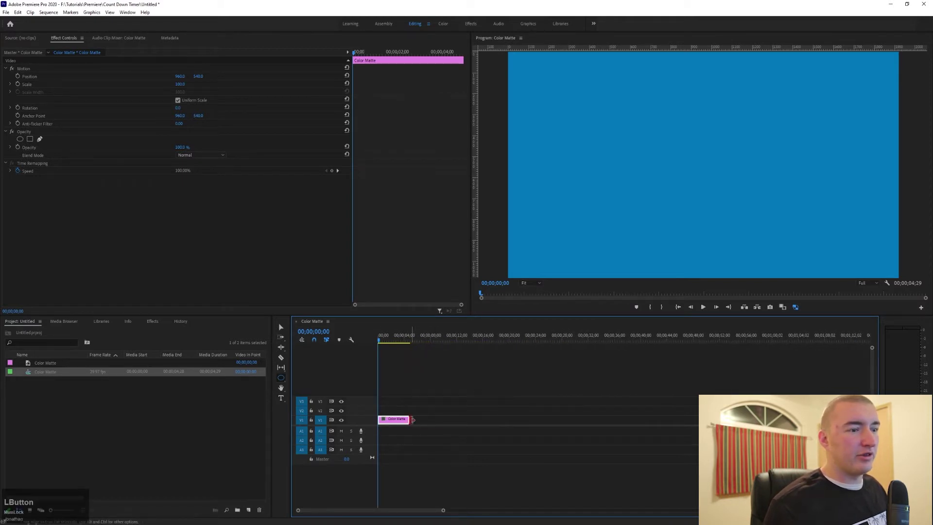
left_click_drag(409, 419, 609, 412)
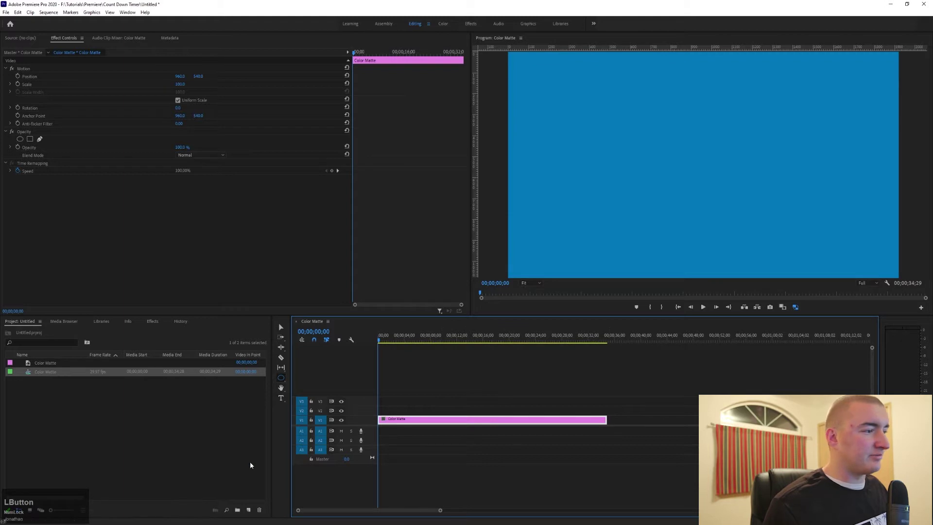
- Create a 1920 x 1080 transparent video and place it on V2 above the matte, matching the matte's length
left_click(248, 509)
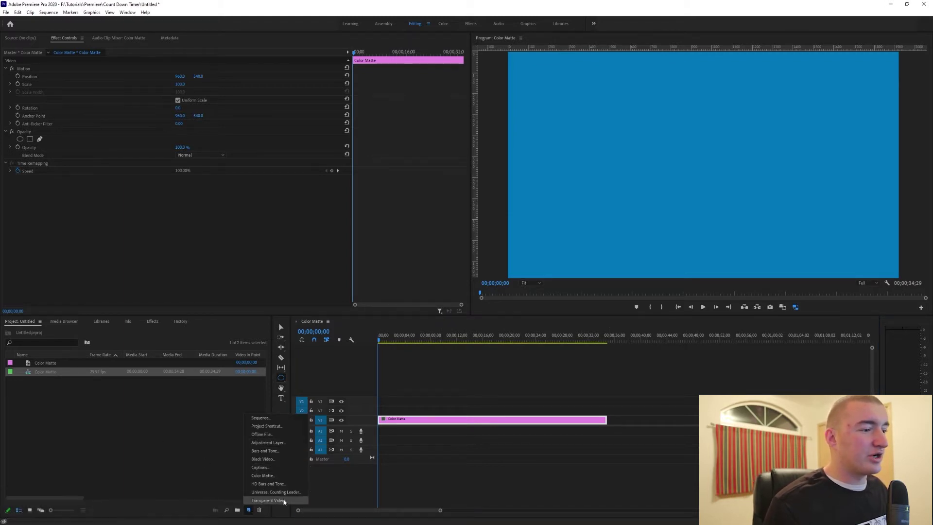
left_click(267, 500)
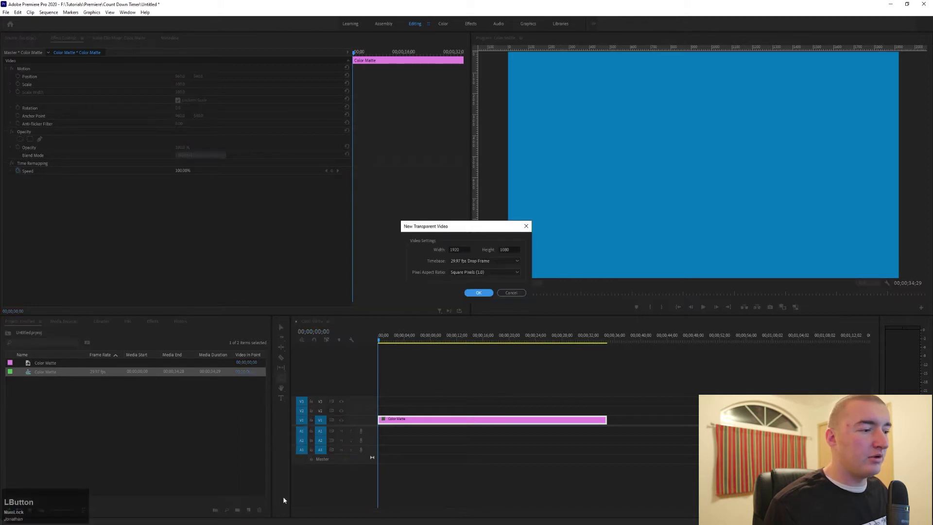
left_click(479, 292)
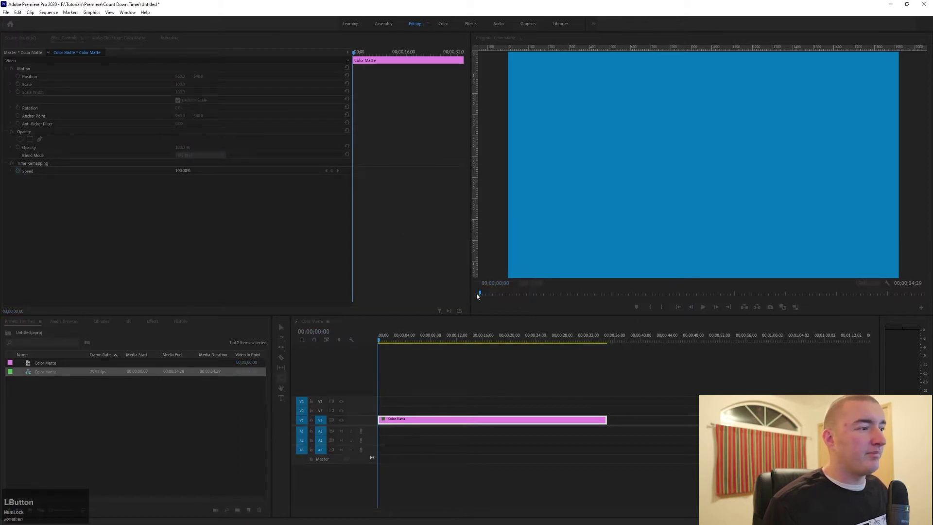
left_click_drag(69, 372, 606, 410)
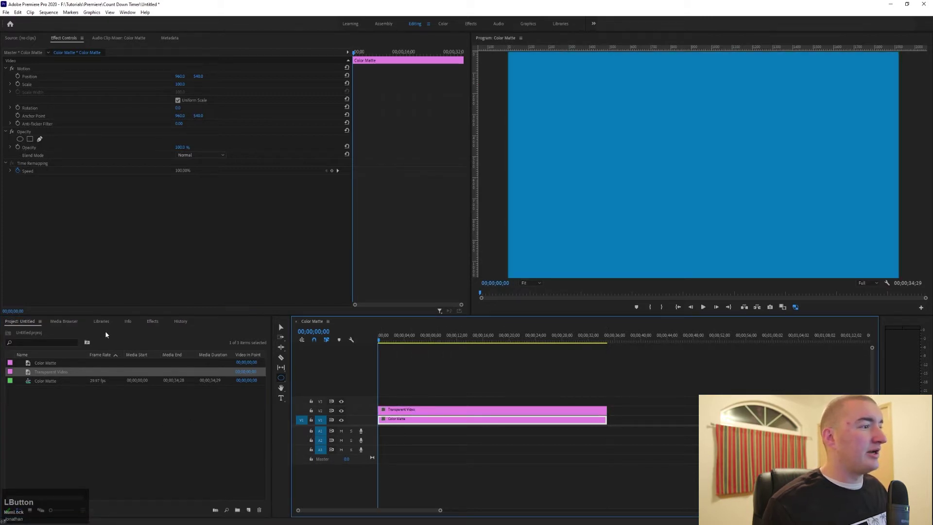
- Find the Timecode video effect and apply it to the transparent video clip
left_click(152, 321)
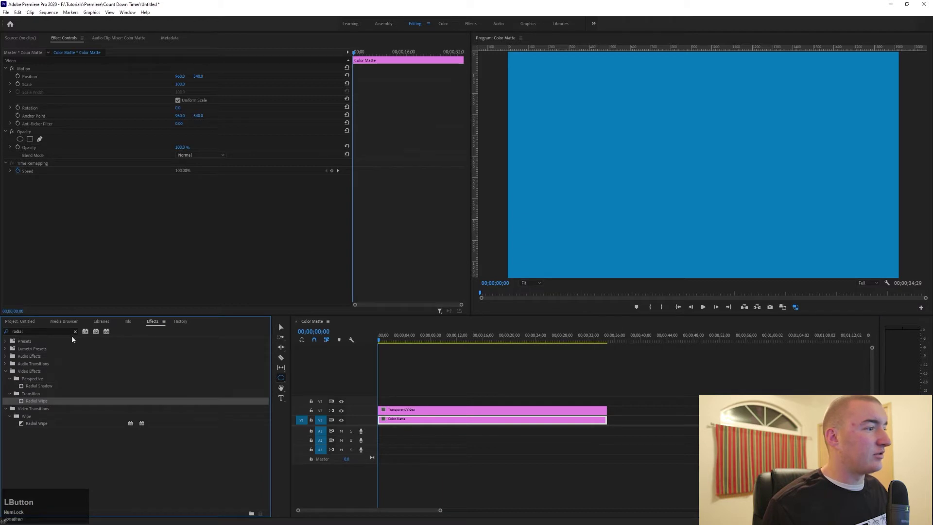
left_click(75, 332)
left_click(54, 332)
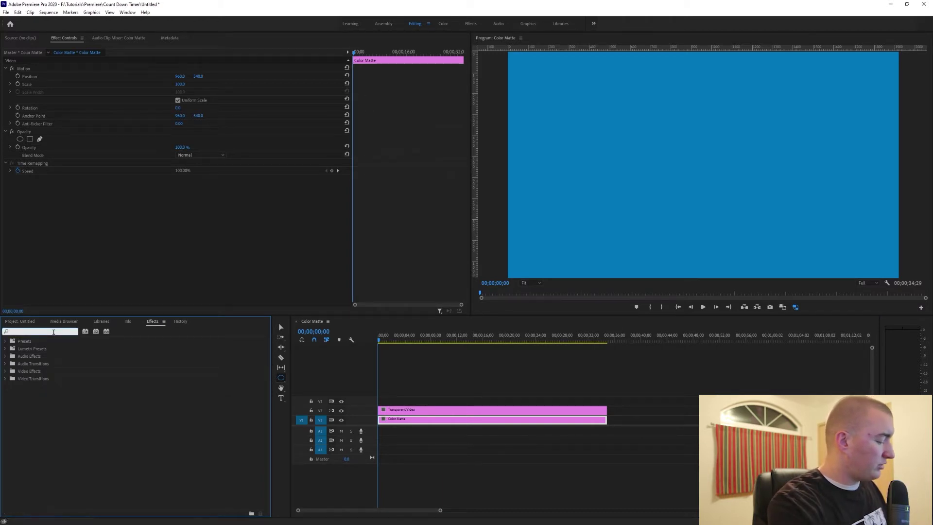
type("timeco")
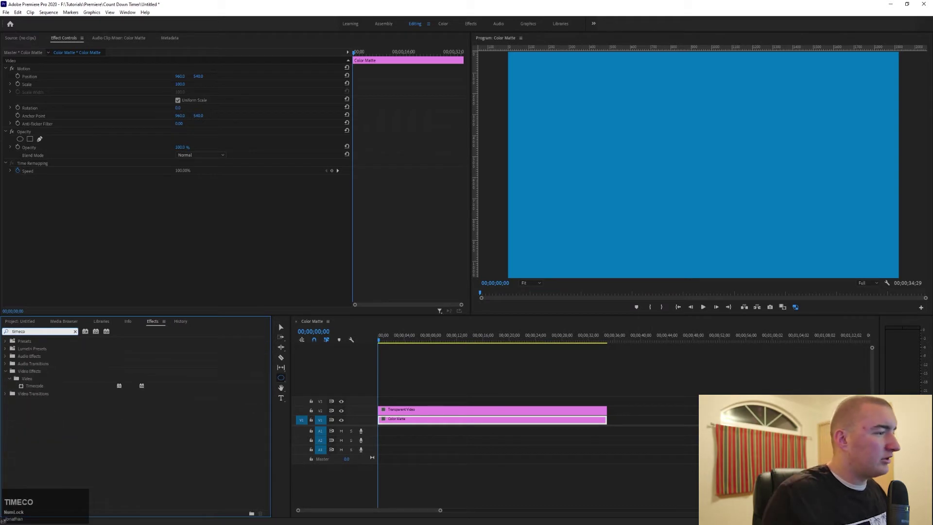
left_click_drag(43, 386, 409, 412)
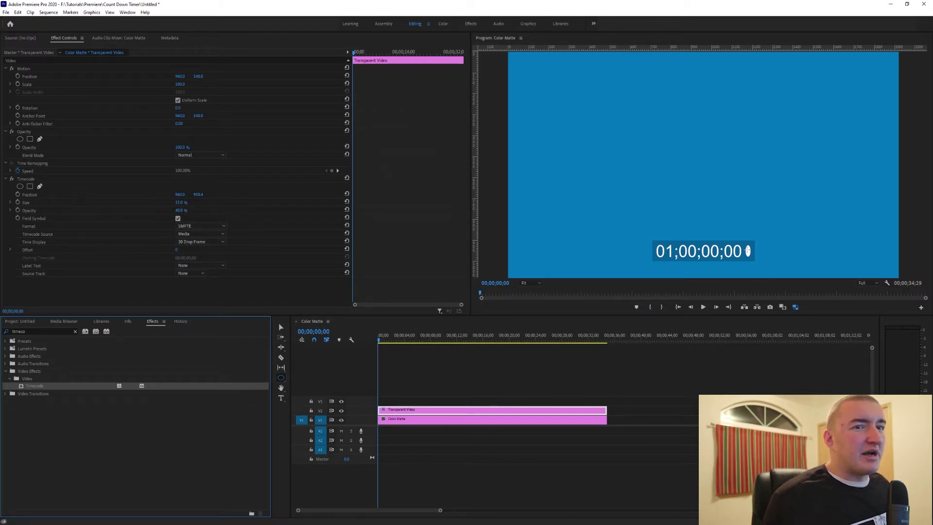
- Turn off the timecode's Field Symbol and set its Time Display to 30 Non-Drop Frame
left_click(178, 219)
left_click(223, 243)
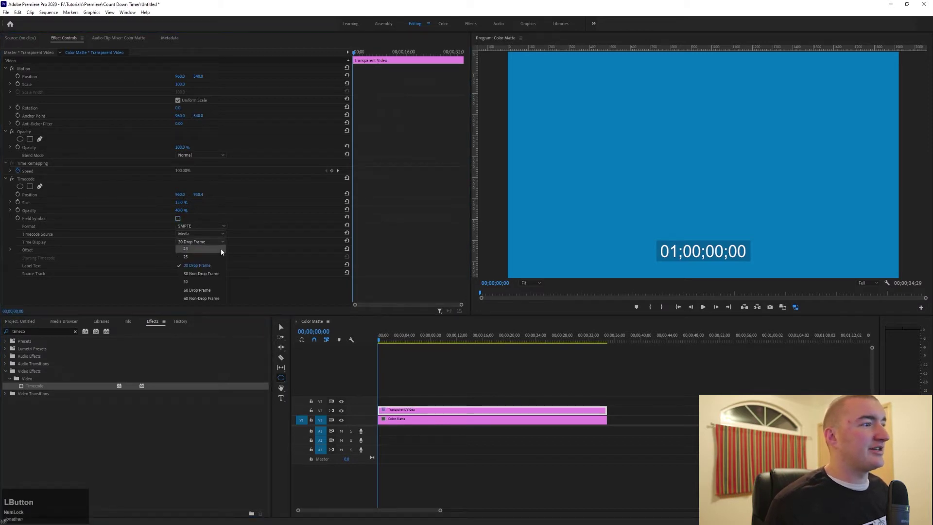
left_click(212, 273)
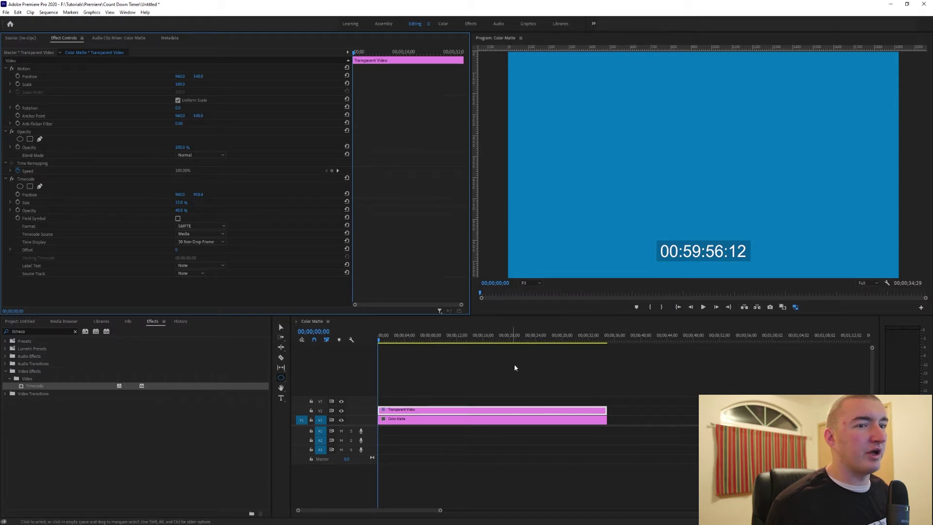
- Trim the ends of the transparent video and color matte clips to about 30 seconds and scrub through the result
left_click(604, 406)
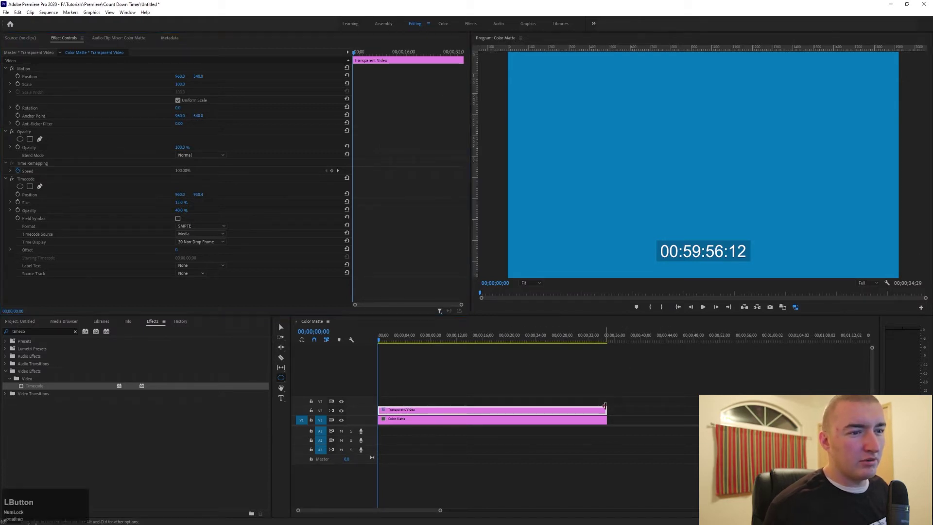
left_click_drag(604, 406, 574, 422)
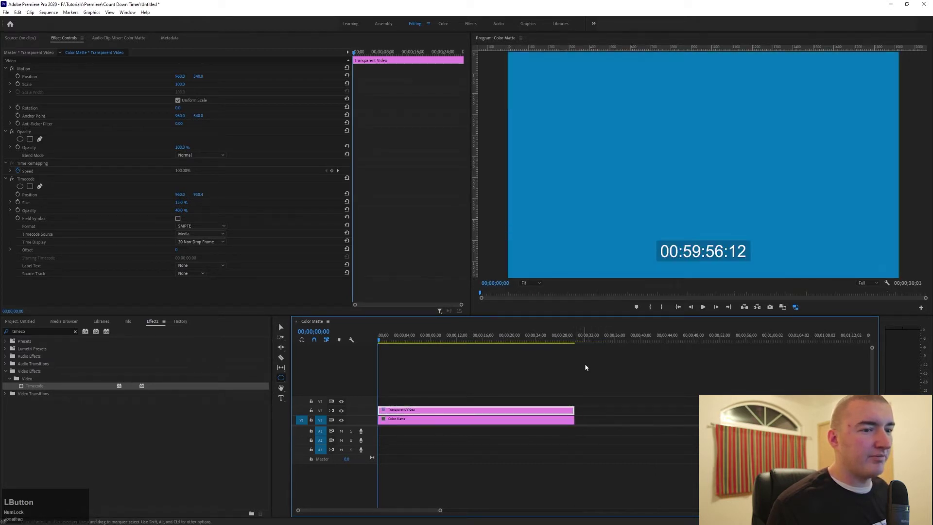
left_click_drag(581, 336, 348, 340)
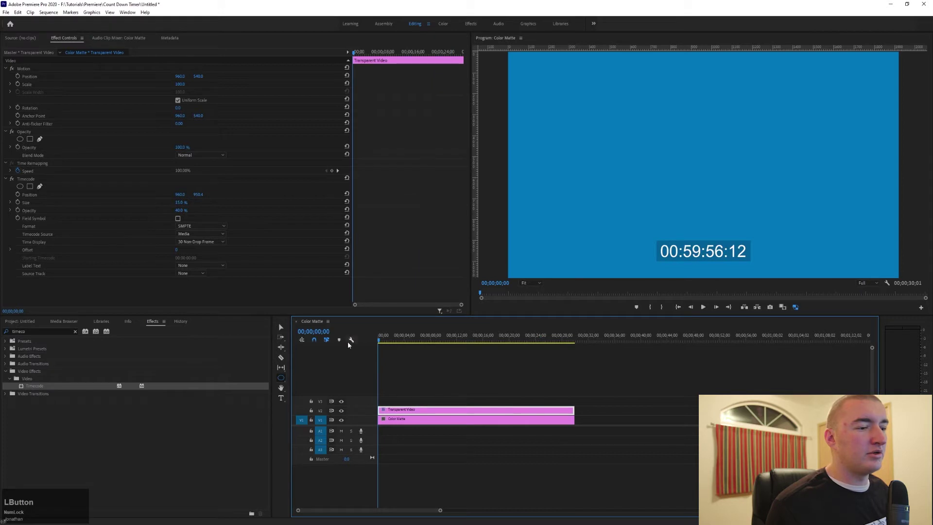
mouse_move(397, 510)
left_mouse_down()
mouse_move(455, 511)
mouse_move(403, 512)
left_mouse_up()
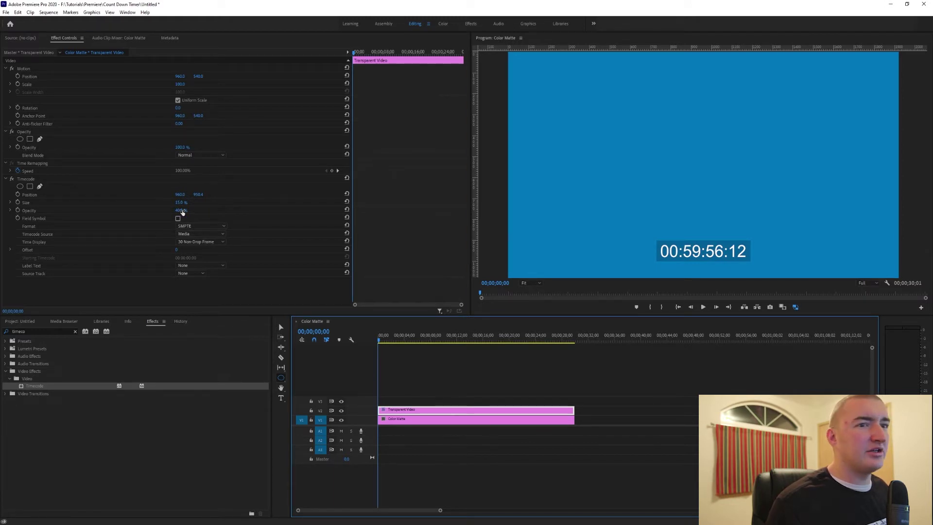
- Set the Timecode effect's background opacity to 0% and apply the Crop effect to the transparent video clip
left_click_drag(182, 212, 146, 213)
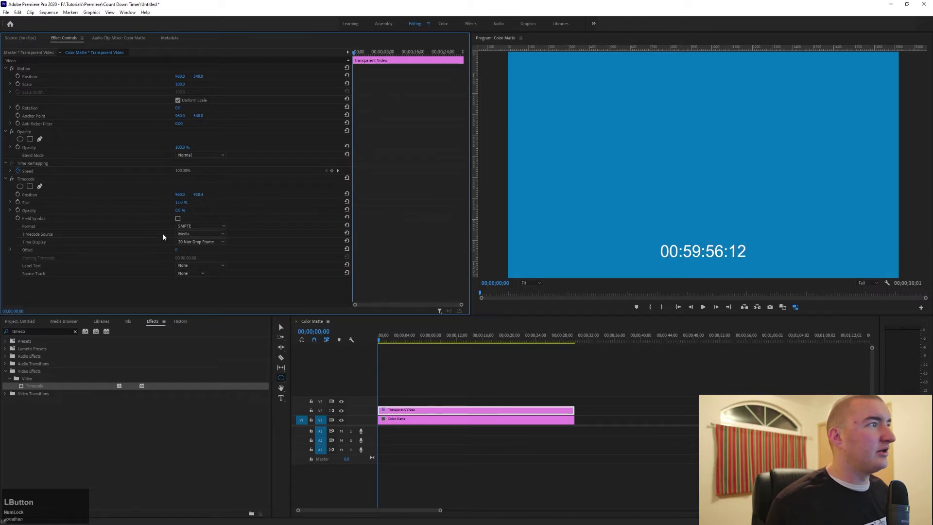
left_click(38, 331)
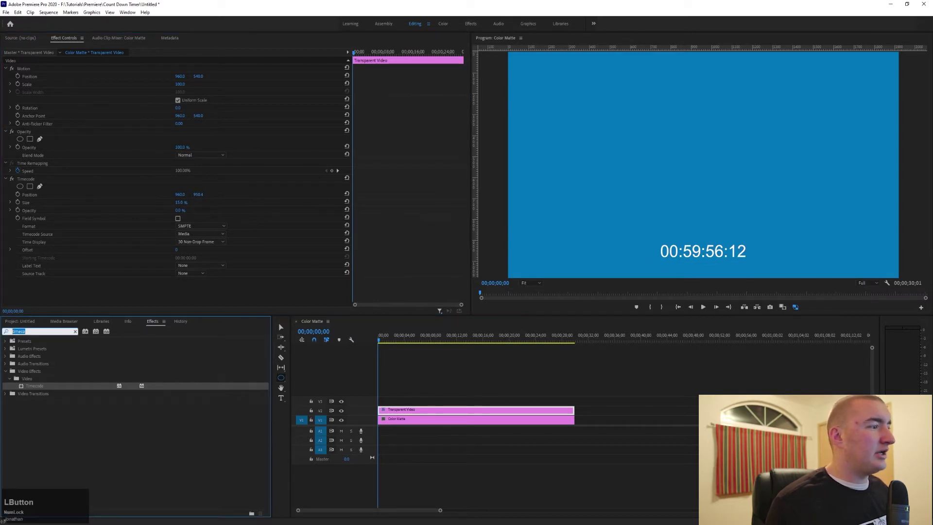
type("crop")
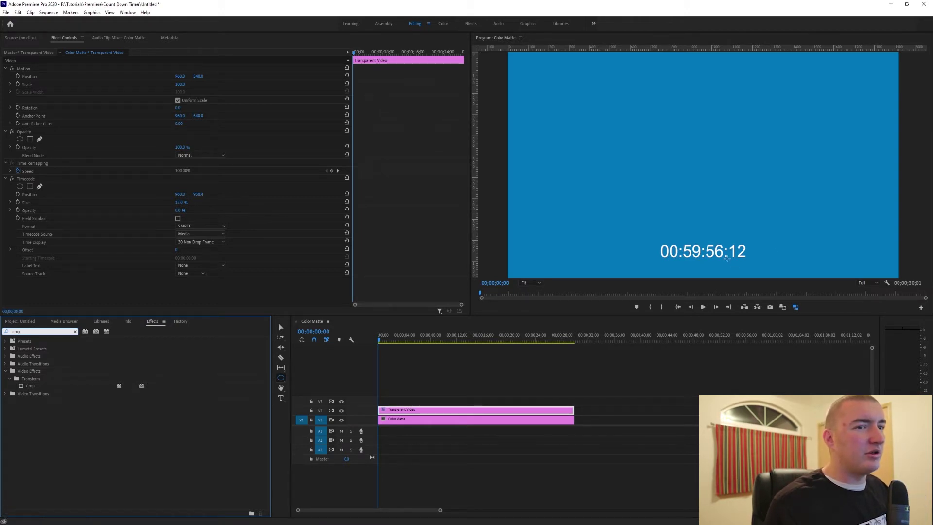
left_click_drag(39, 383, 390, 412)
- Crop the transparent video's left side by about 44.8% in the preview to hide the timecode's hours
scroll(148, 293, "down", 1)
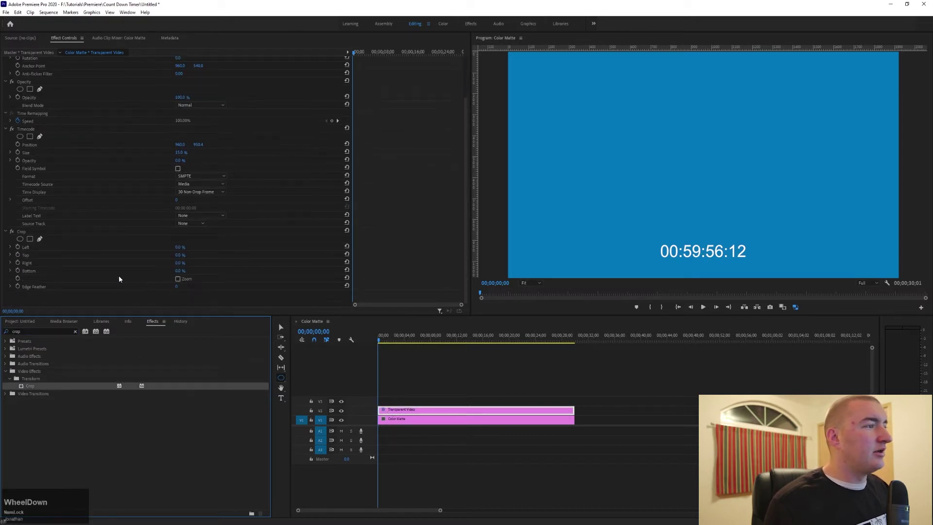
left_click(55, 229)
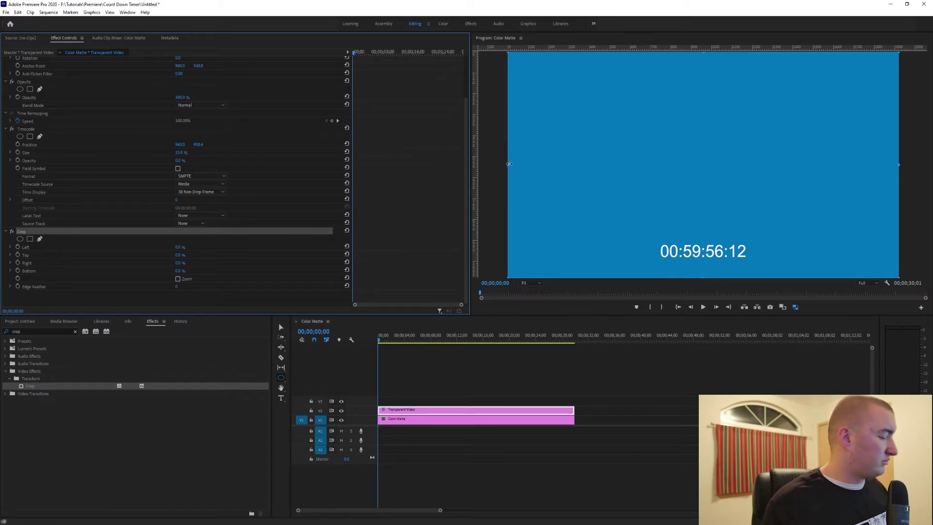
left_click_drag(508, 164, 565, 165)
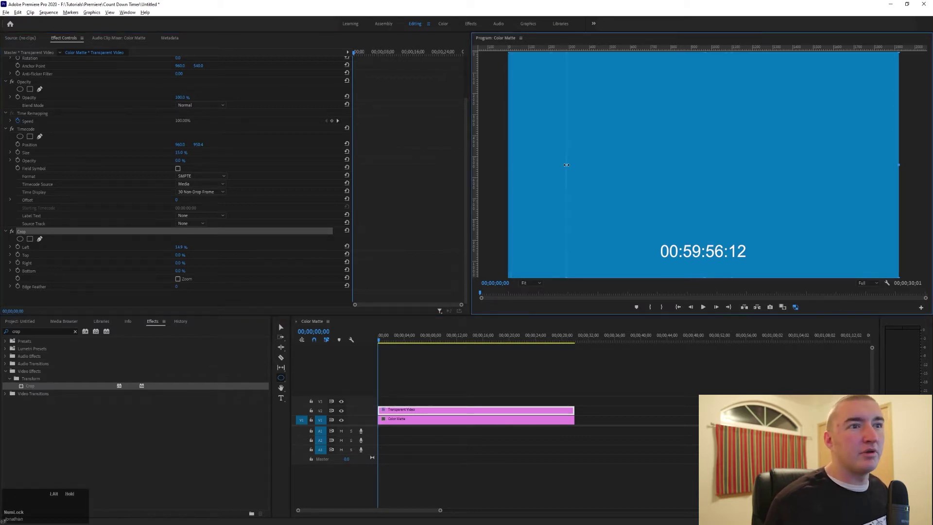
left_click_drag(627, 173, 683, 175)
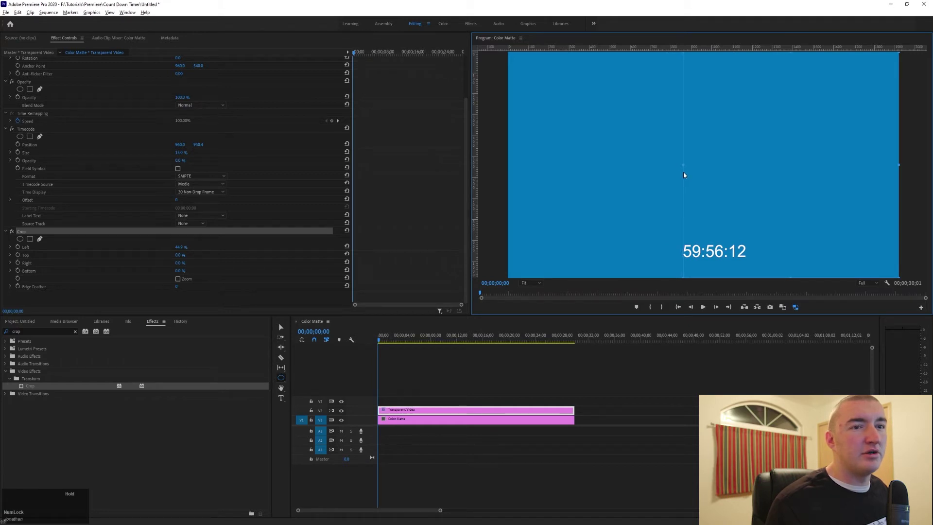
left_click_drag(683, 175, 683, 175)
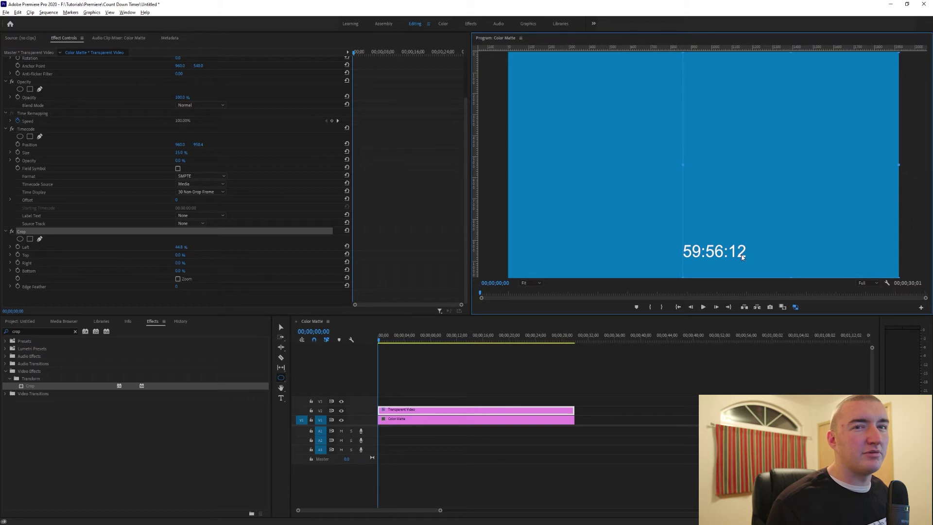
mouse_move(379, 342)
left_mouse_down()
mouse_move(368, 340)
mouse_move(460, 343)
mouse_move(358, 343)
mouse_move(391, 343)
mouse_move(378, 344)
left_mouse_up()
- Try a left crop of about 50.5% to also hide the minutes, and return the crop to about 44.7%
left_click_drag(682, 165, 705, 168)
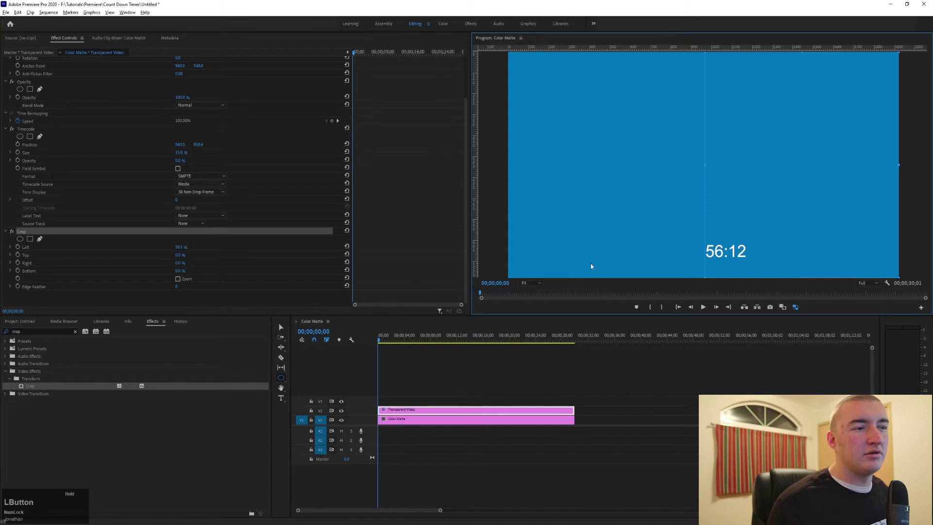
mouse_move(381, 340)
left_mouse_down()
mouse_move(406, 341)
mouse_move(369, 349)
left_mouse_up()
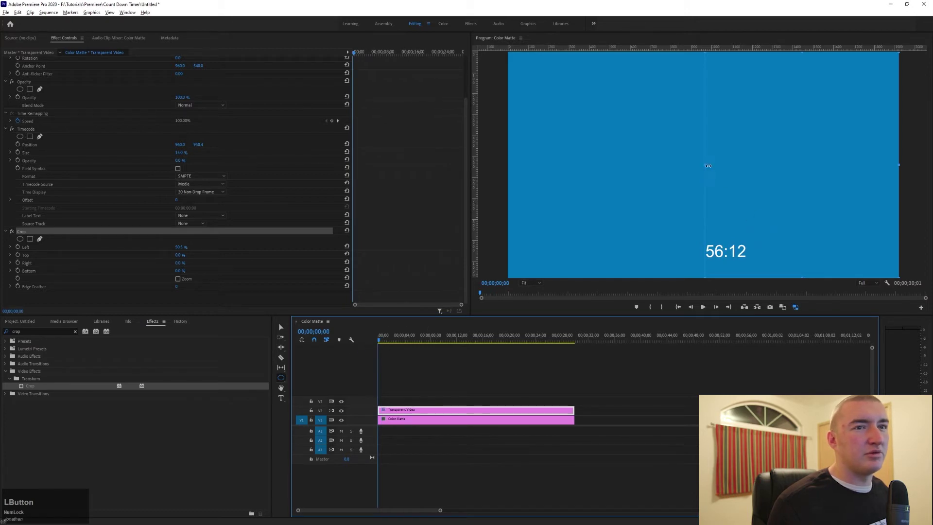
left_click_drag(708, 166, 682, 169)
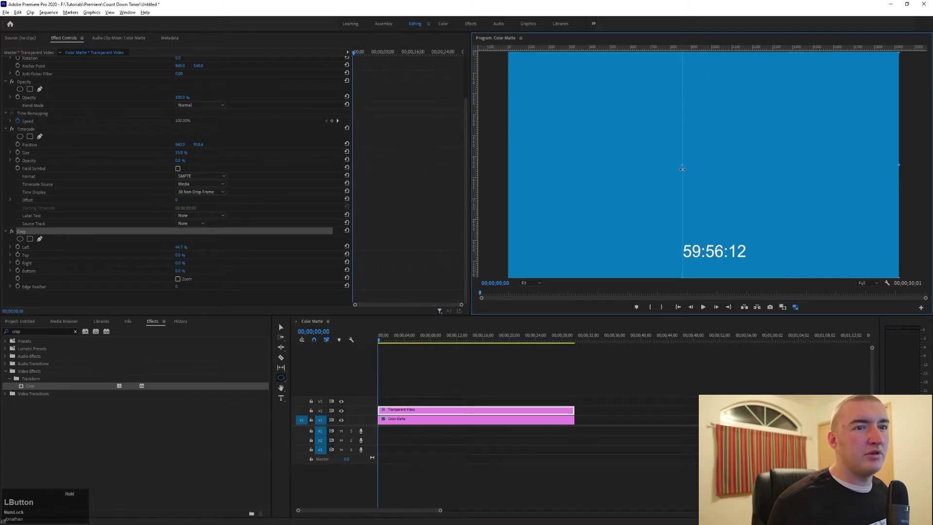
- Crop the transparent video's right side by about 44.8% to hide the frames, and clear the effects search
left_click_drag(896, 166, 727, 187)
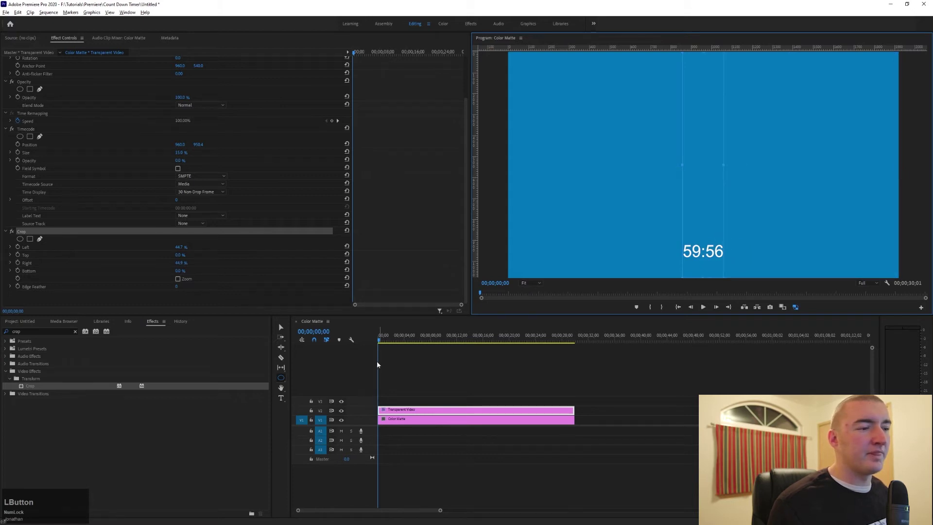
left_click(75, 332)
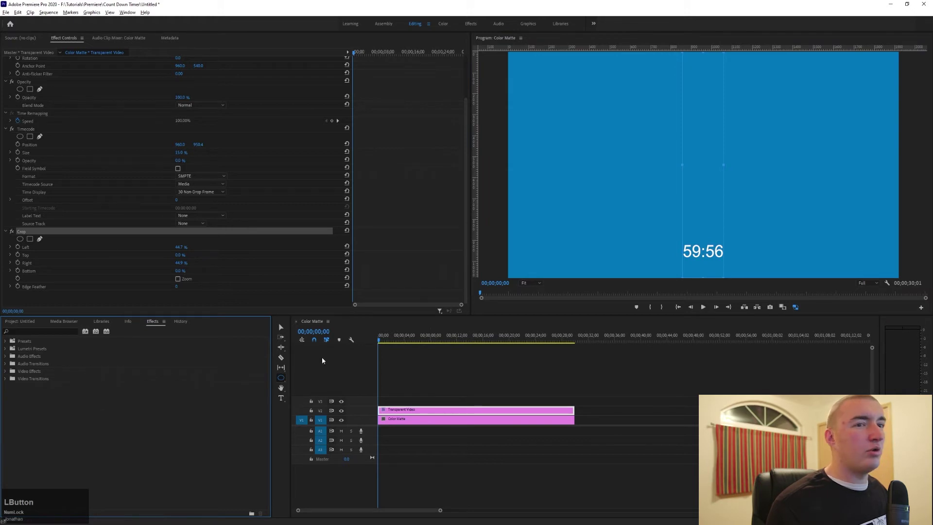
left_click(705, 257)
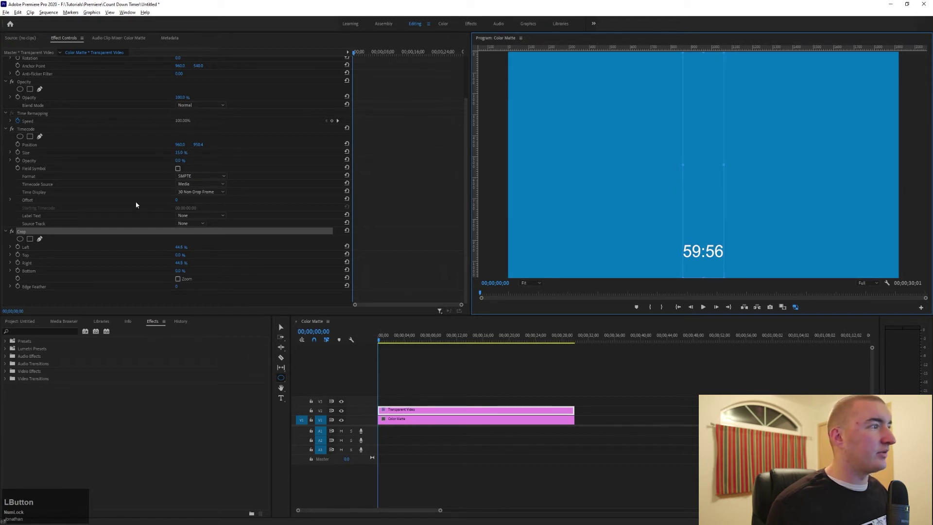
- Raise the transparent video so the timer sits mid-frame, with a vertical position of about 146
scroll(91, 115, "up", 2)
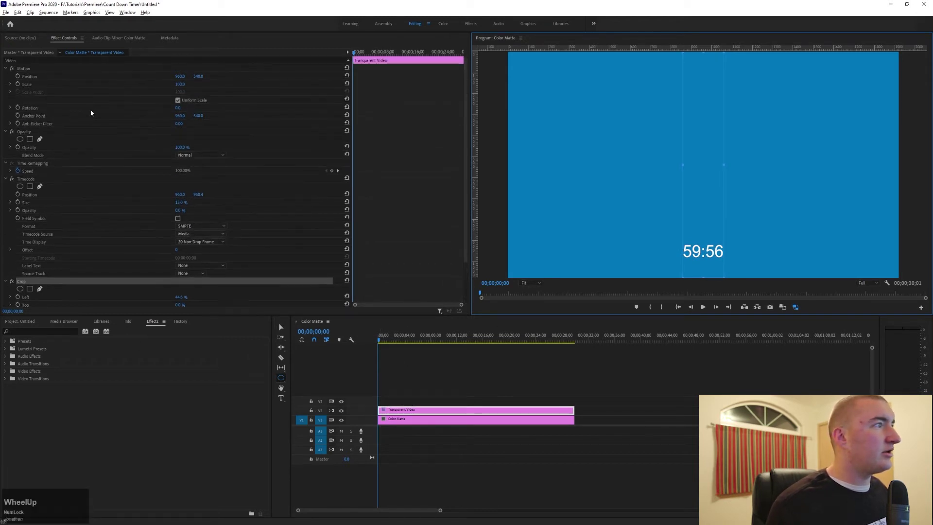
left_click(135, 407)
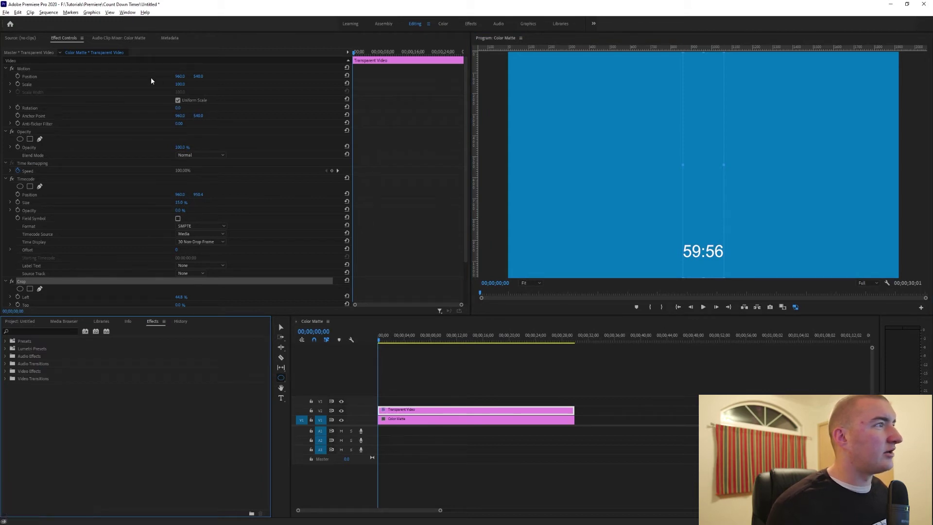
left_click(198, 76)
left_click(215, 78)
left_click_drag(202, 77, 11, 77)
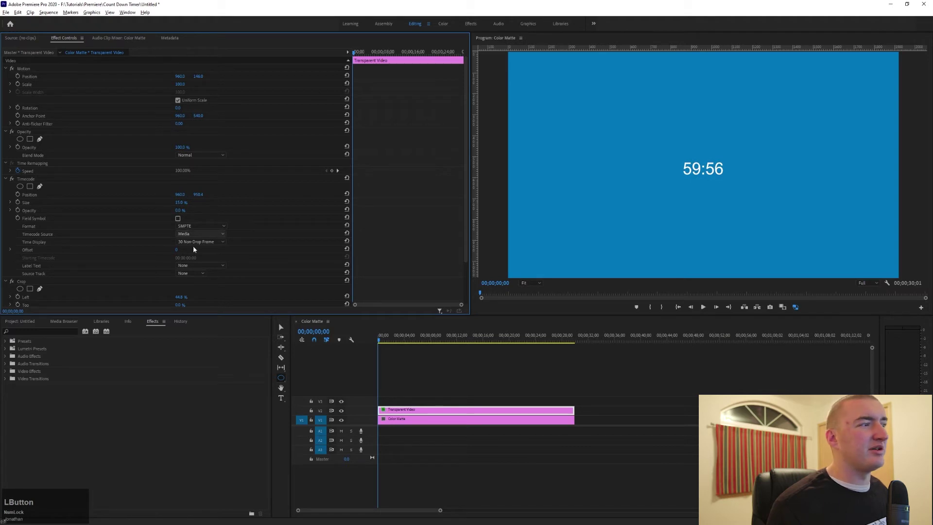
- Draw a large circle with the Ellipse tool and move it so that it surrounds the timer
left_click(281, 379)
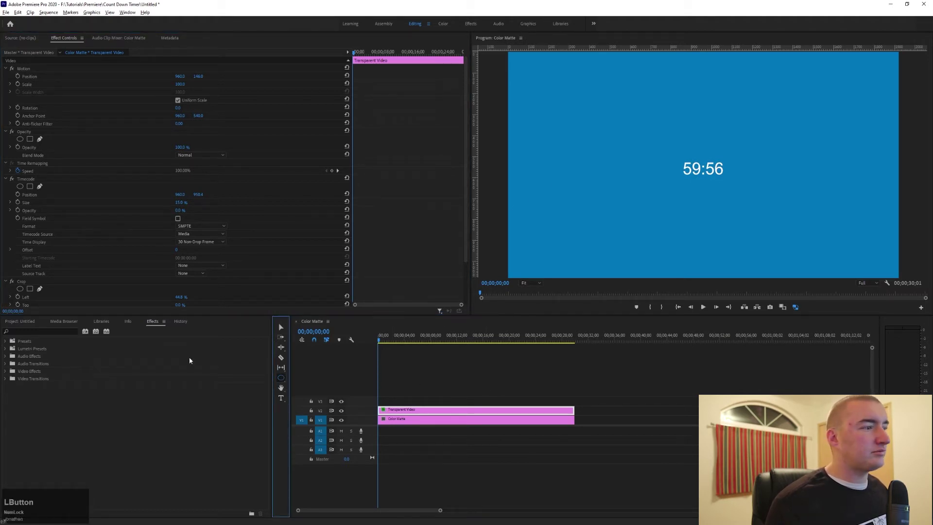
left_click(33, 322)
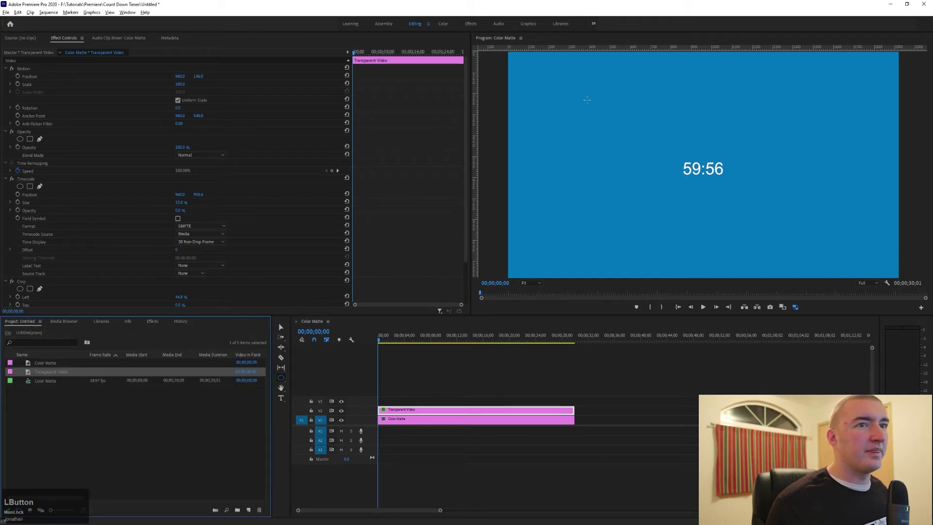
mouse_move(612, 169)
left_mouse_down()
mouse_move(750, 167)
mouse_move(811, 151)
mouse_move(793, 154)
left_mouse_up()
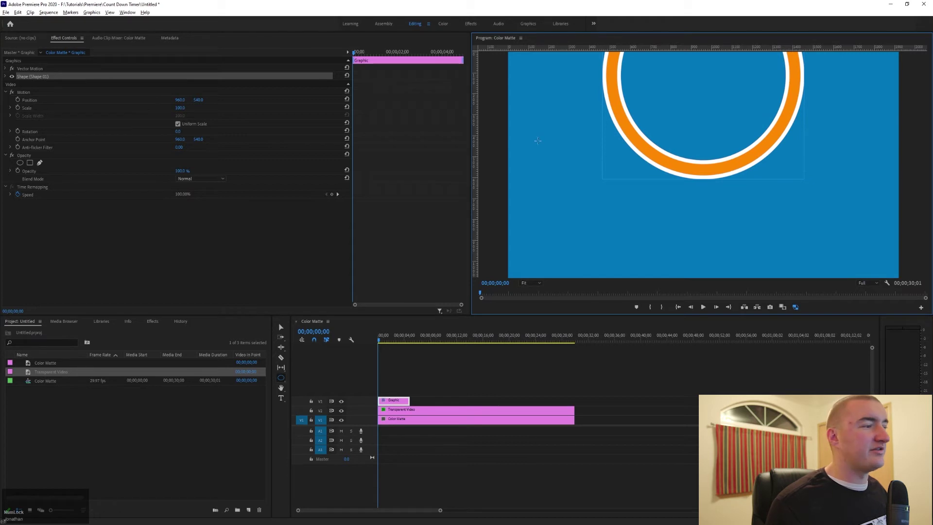
left_click(281, 327)
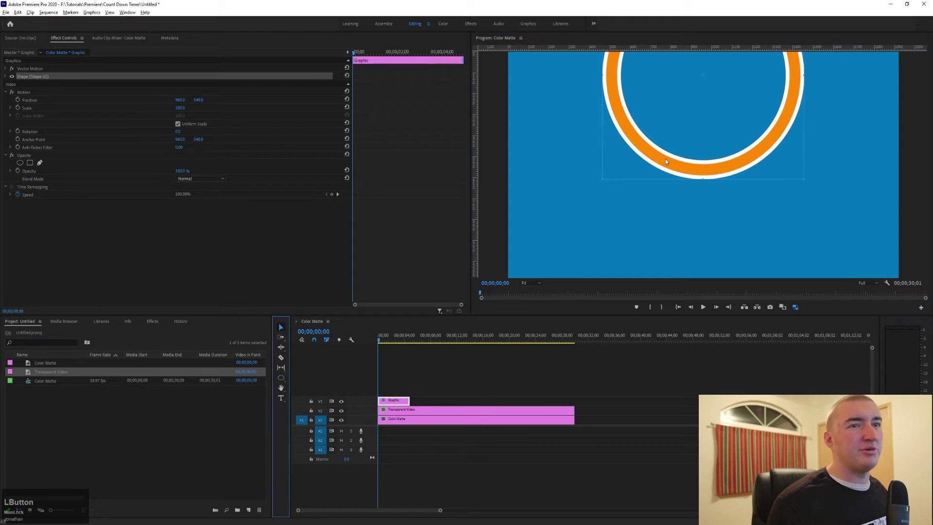
left_click_drag(665, 158, 669, 246)
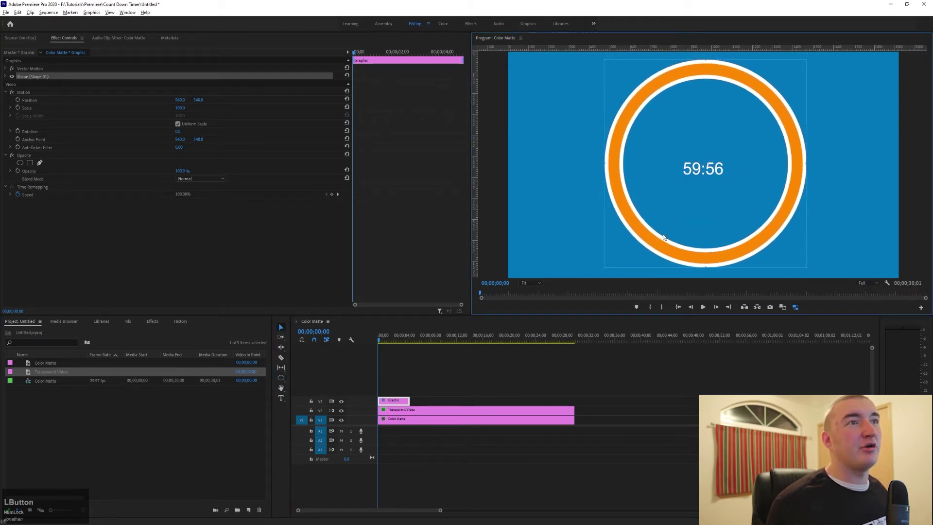
- Open the circle's appearance properties in the Graphics workspace, turn off both strokes, and try the grey fill on and off
left_click(531, 27)
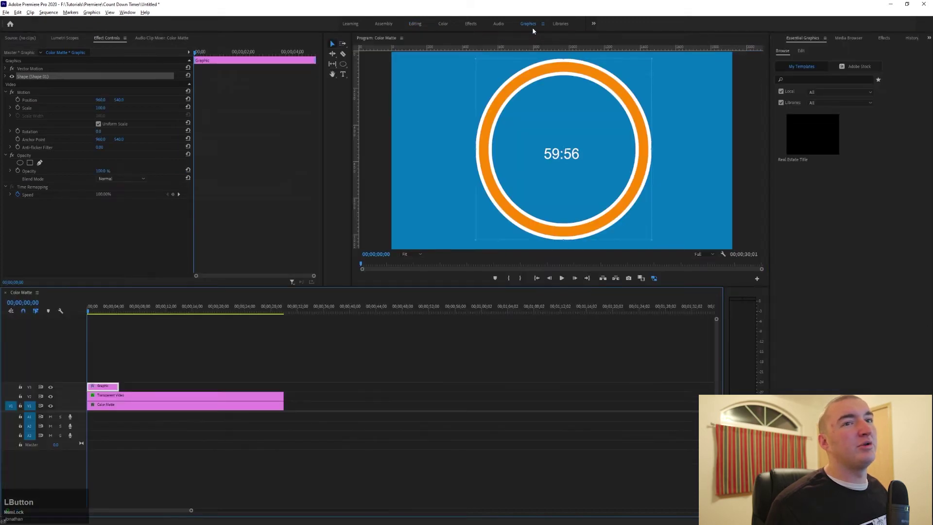
left_click(801, 51)
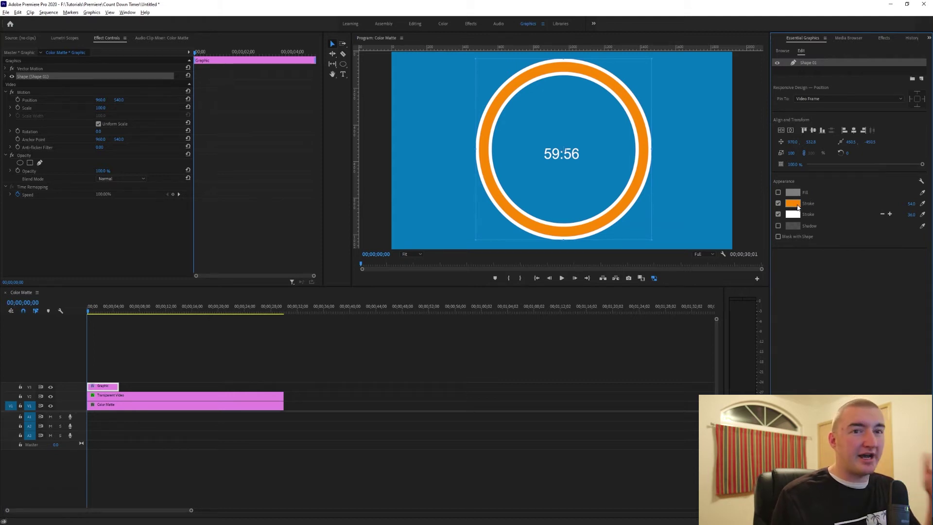
left_click(778, 203)
left_click(778, 214)
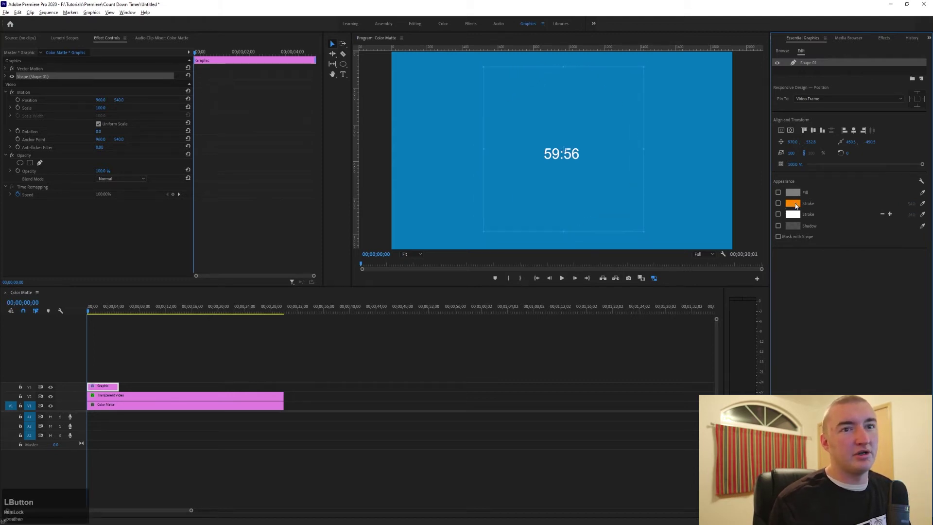
left_click(778, 192)
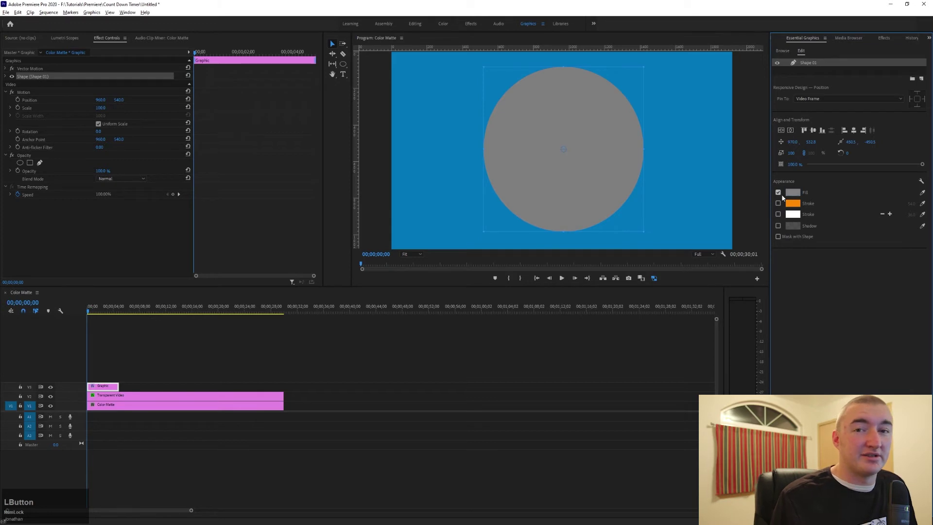
left_click(779, 193)
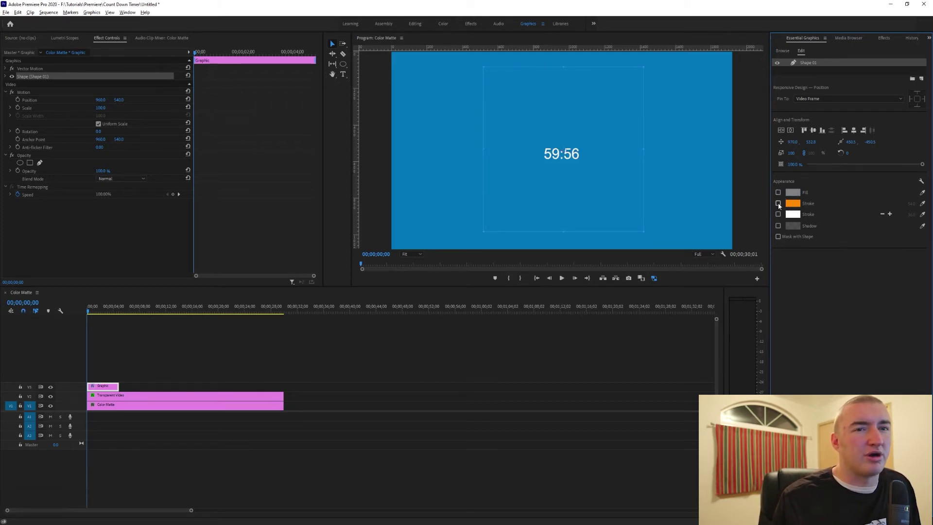
- Enable the circle's orange stroke with colour FF8A00 and the white second stroke
left_click(778, 203)
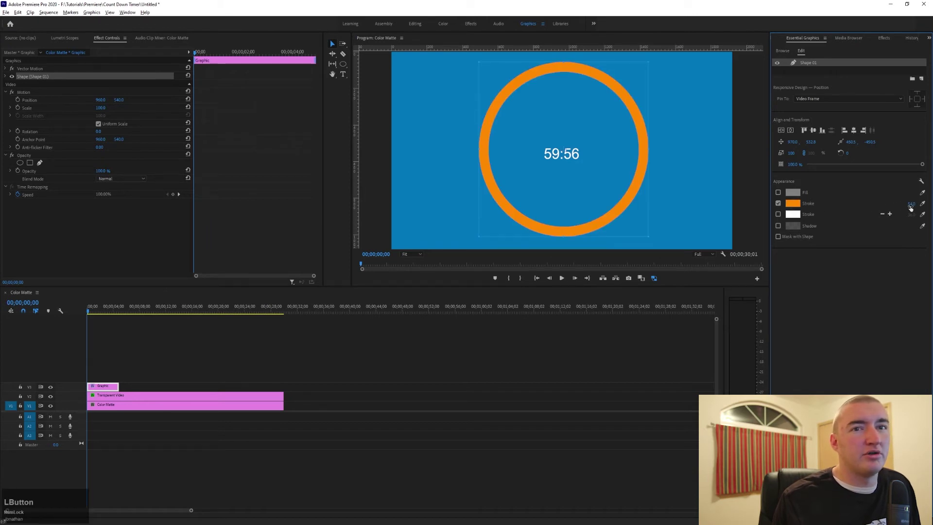
left_click(792, 203)
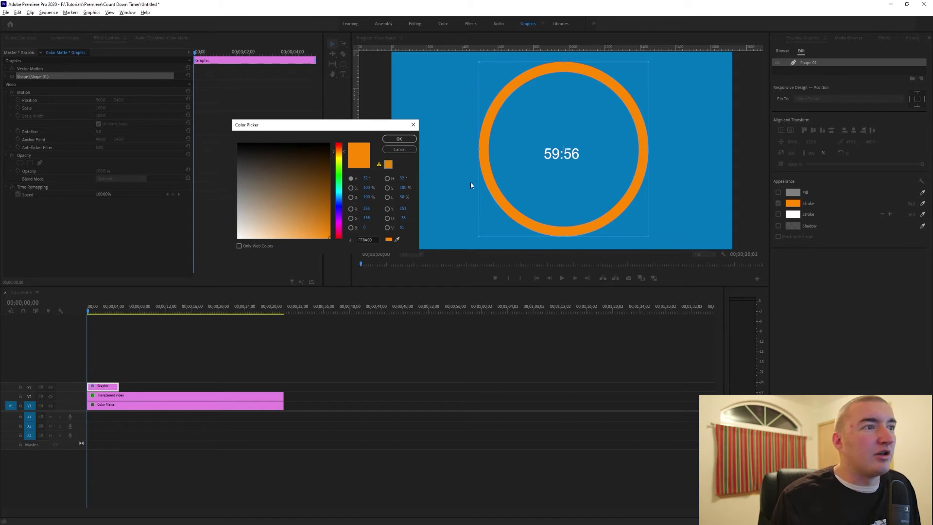
left_click(399, 139)
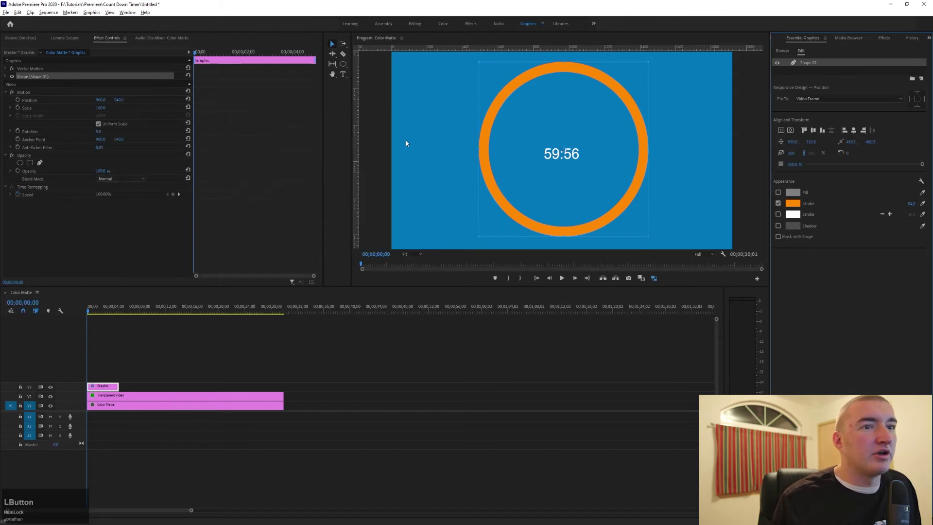
left_click(778, 215)
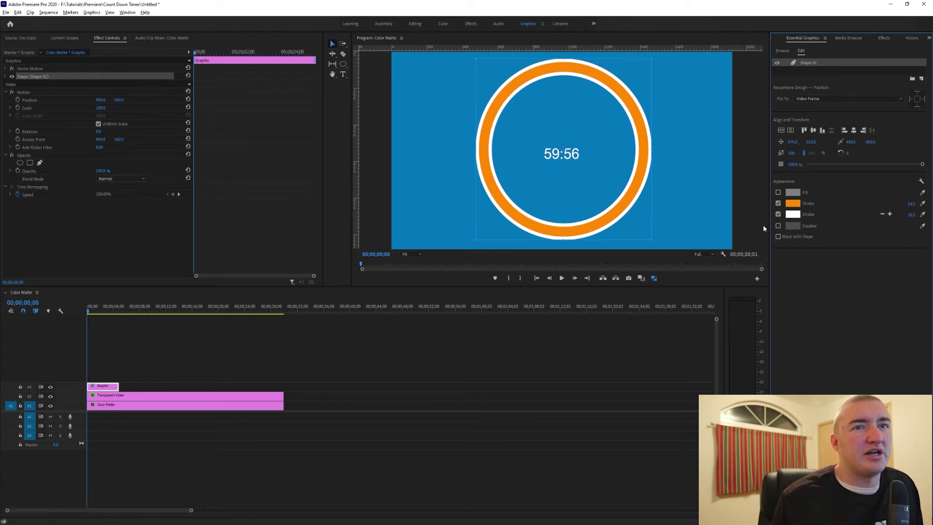
- Center the circle horizontally and vertically in the frame and nudge the transparent video's vertical position to align the timer
left_click(791, 130)
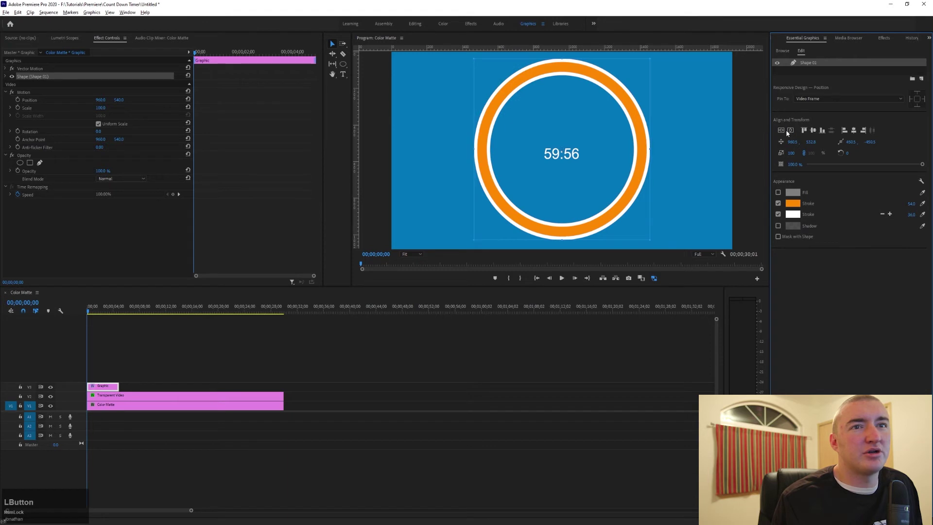
left_click(781, 131)
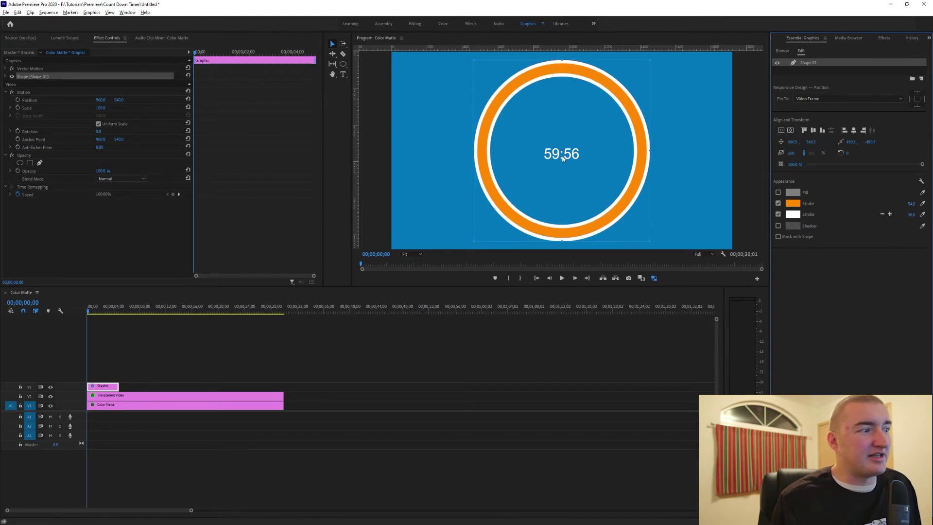
left_click(124, 396)
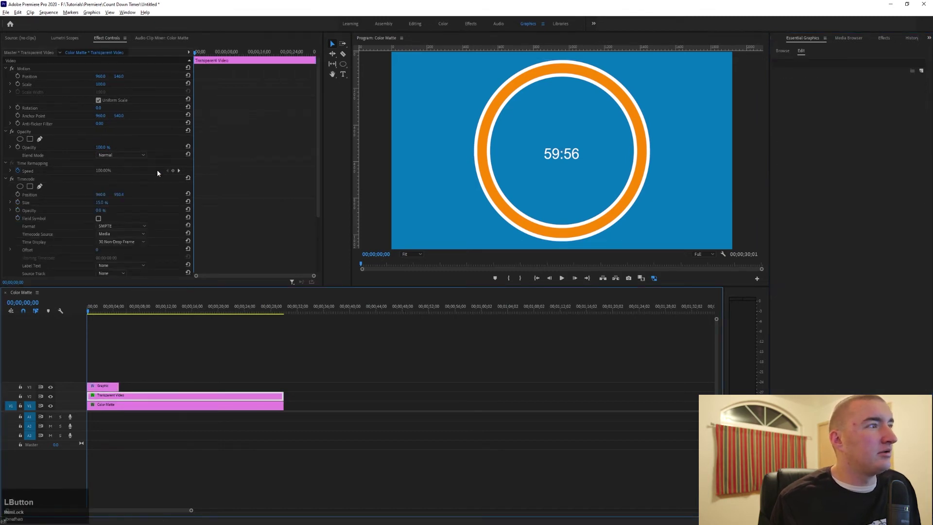
left_click_drag(117, 77, 117, 76)
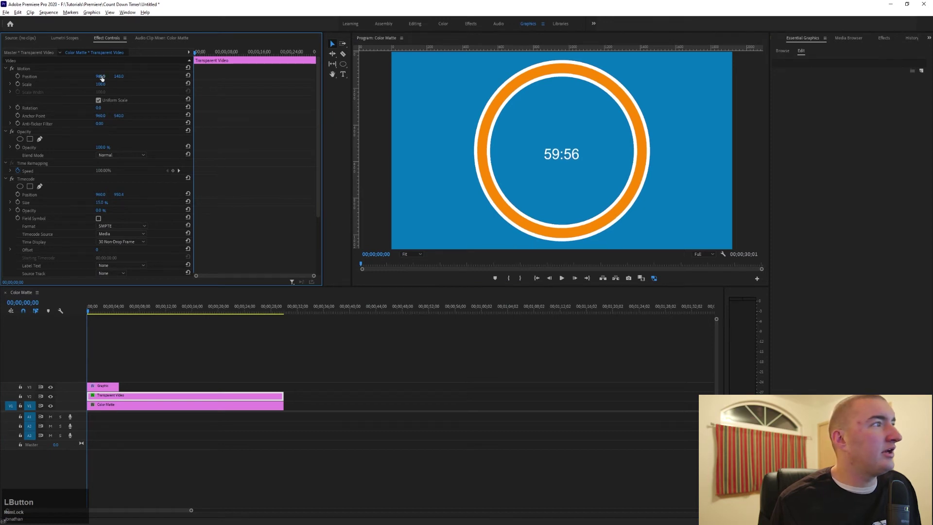
- Select the circle's shape layer and extend its graphic clip to match the end of the clips below
left_click(105, 386)
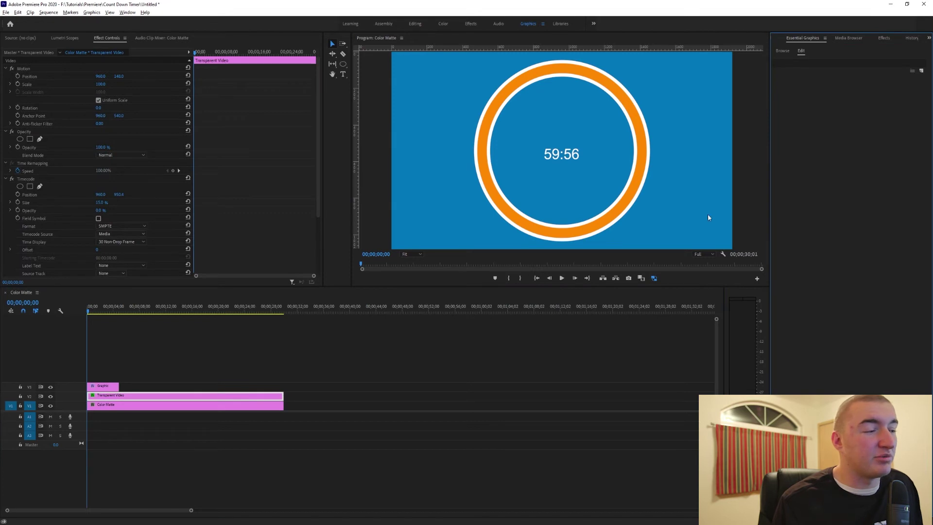
left_click(108, 387)
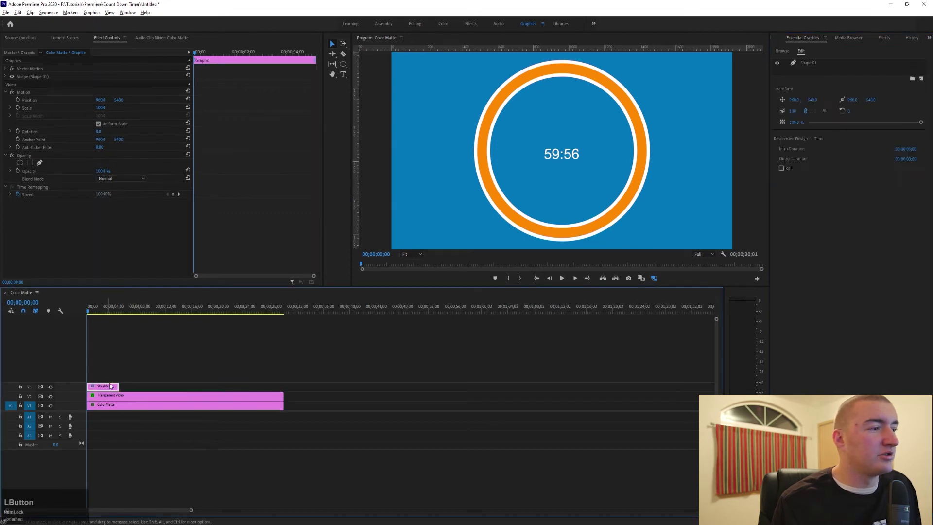
left_click(790, 51)
left_click(800, 52)
left_click(807, 63)
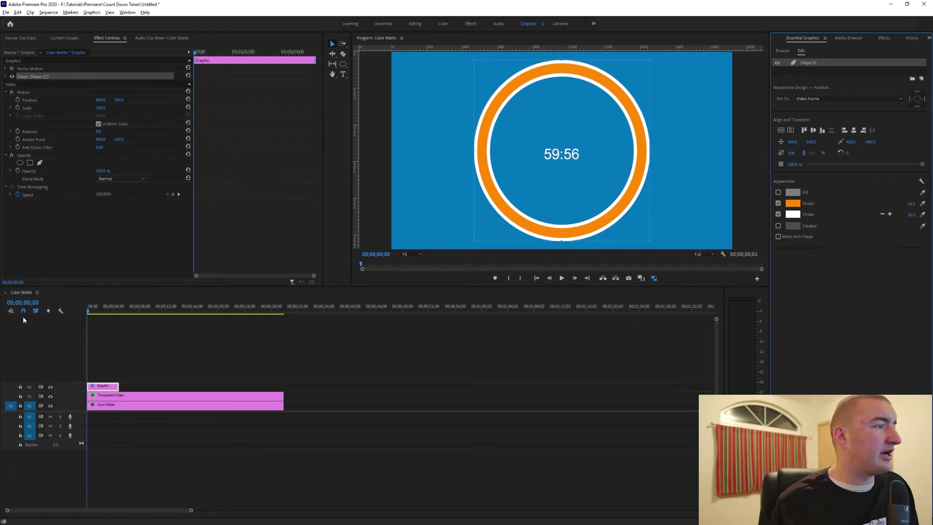
left_click_drag(118, 386, 284, 397)
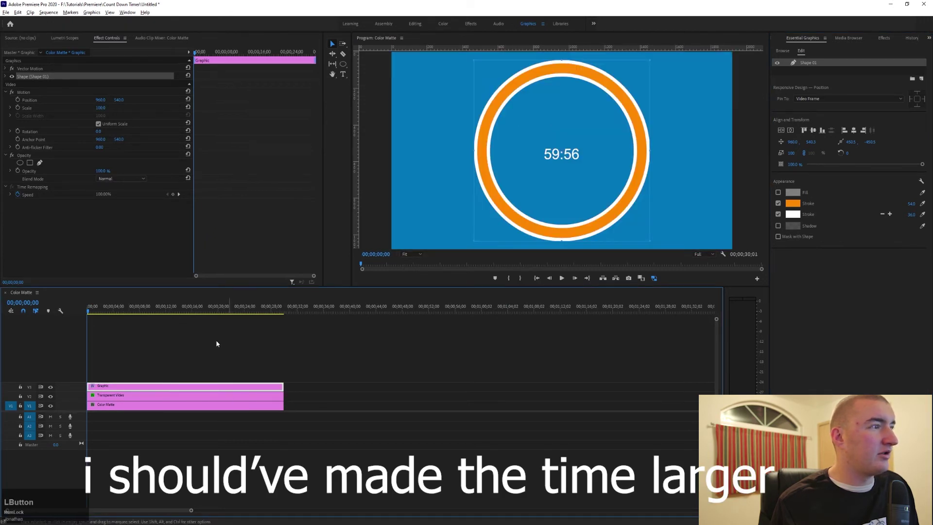
- Return to the Editing workspace, search the effects for "radial" and apply the Radial Wipe video effect to the circle graphic
left_click(415, 25)
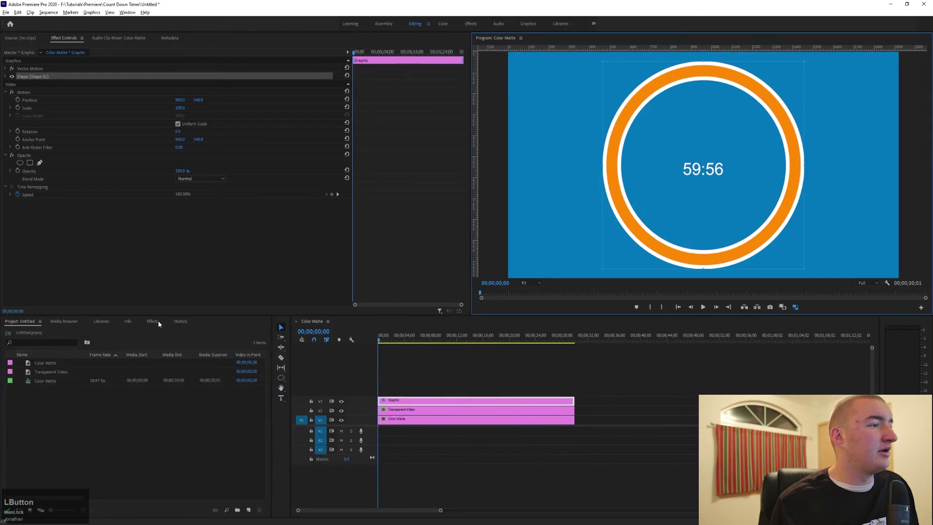
left_click(153, 321)
left_click(43, 330)
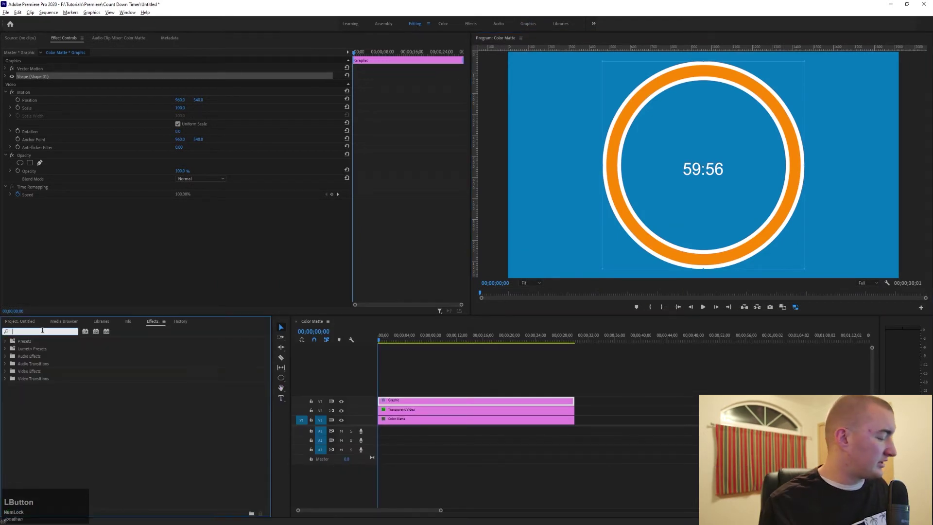
type("radia")
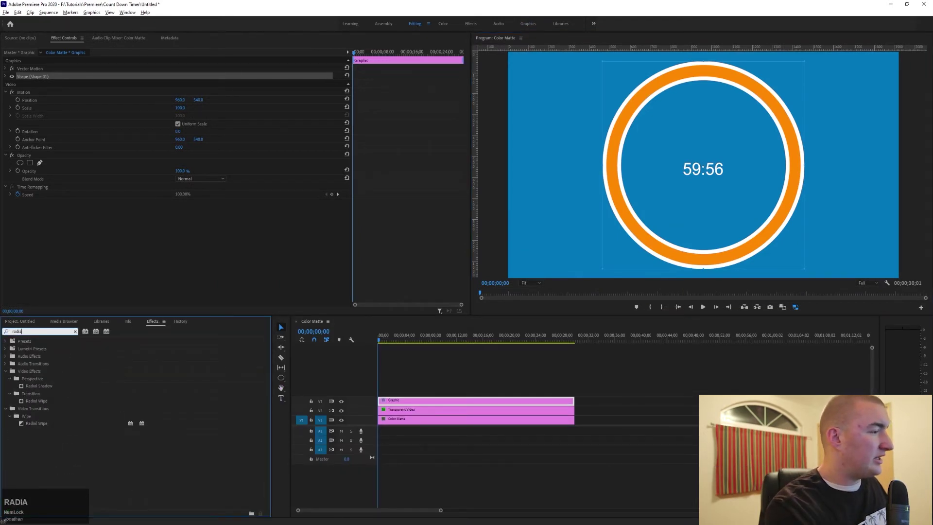
type("l")
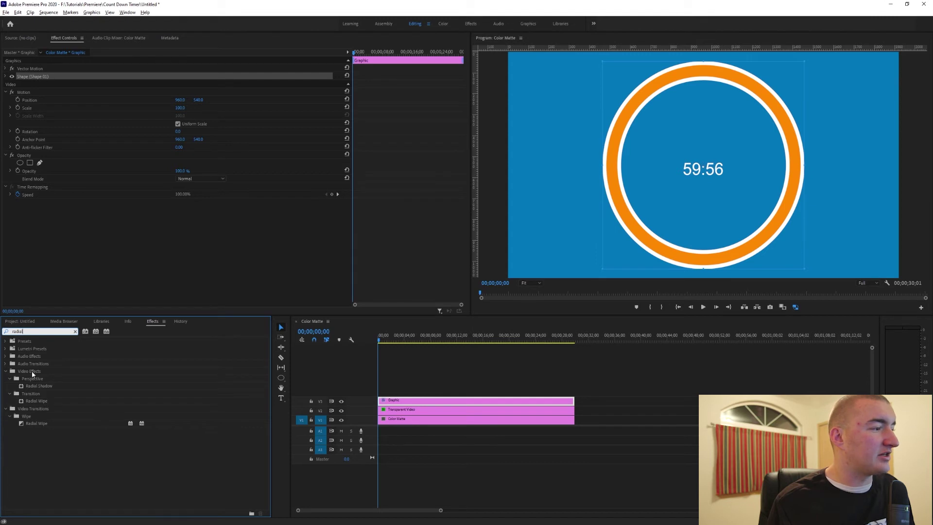
left_click_drag(35, 398, 405, 402)
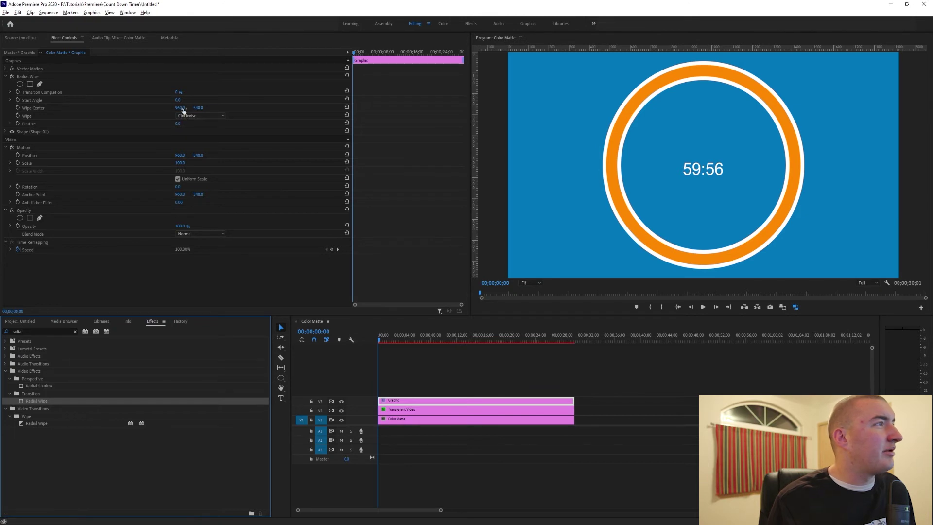
- Add a 0% Transition Completion keyframe for the Radial Wipe at the start of the circle graphic
left_click(354, 55)
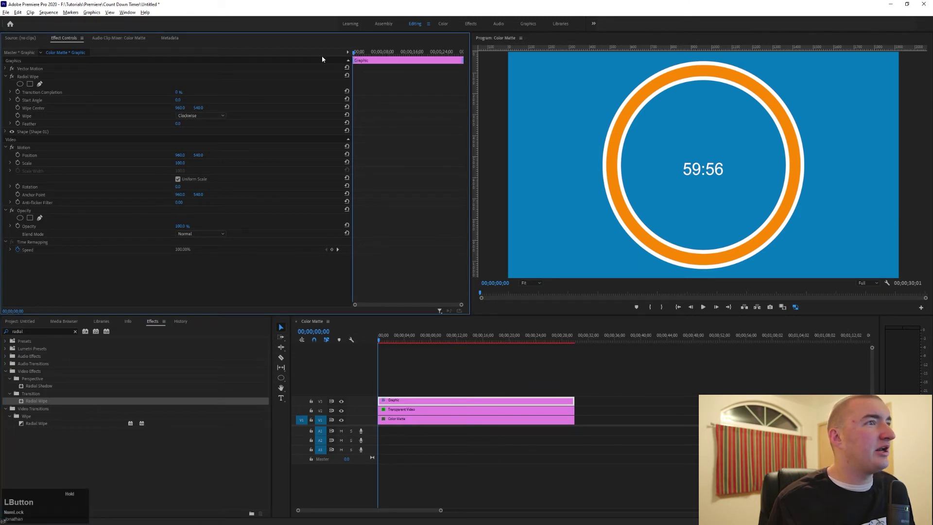
left_click_drag(354, 56, 322, 60)
left_click(18, 92)
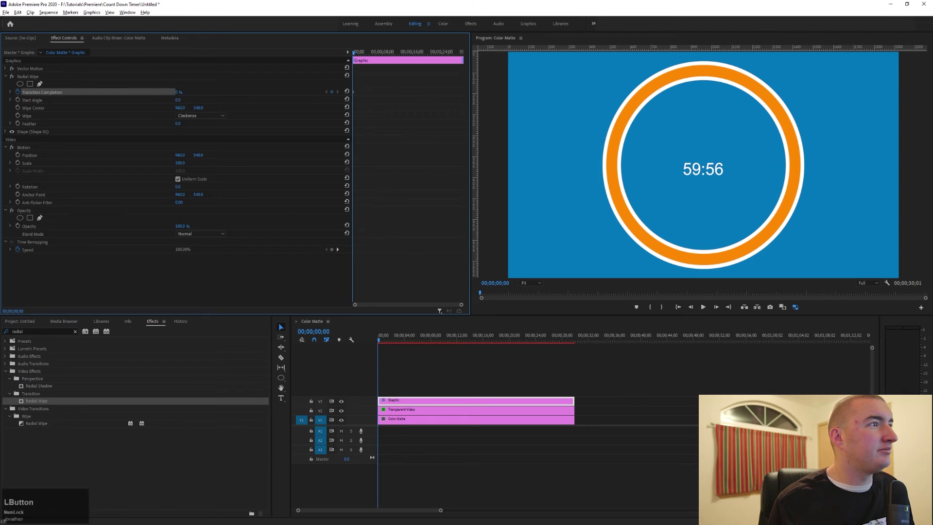
- Set the Radial Wipe's Transition Completion to 100% at the start of the circle graphic and add a 0% keyframe at its end
left_click(196, 93)
type("100")
key("KP_Enter")
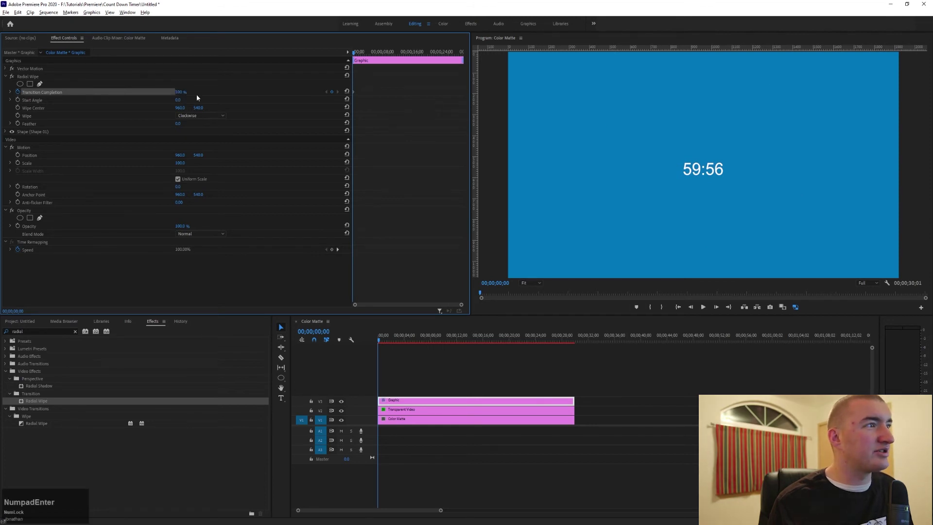
left_click_drag(368, 57, 512, 49)
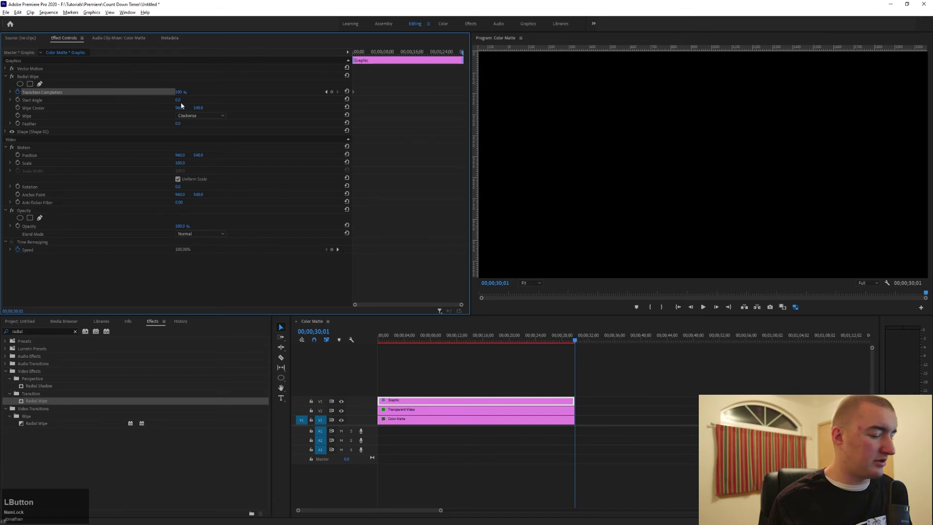
left_click(181, 91)
type("0")
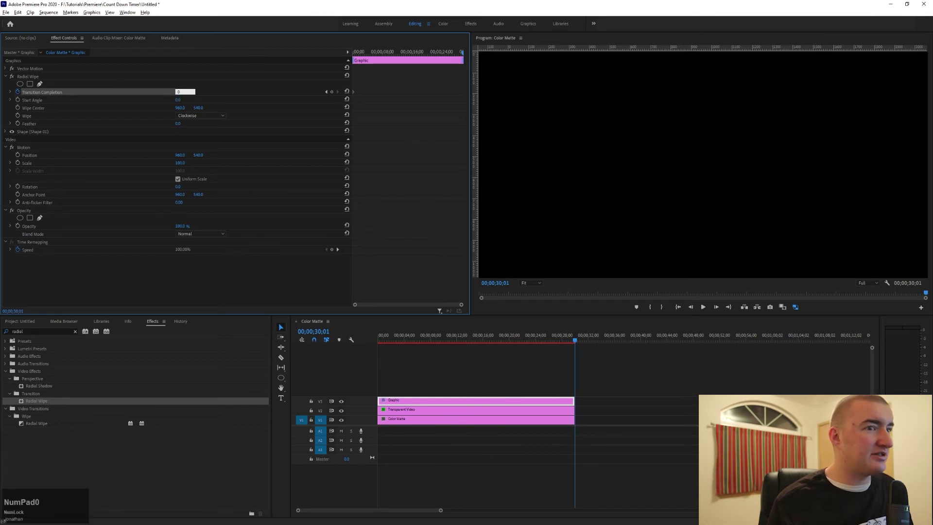
key("KP_Enter")
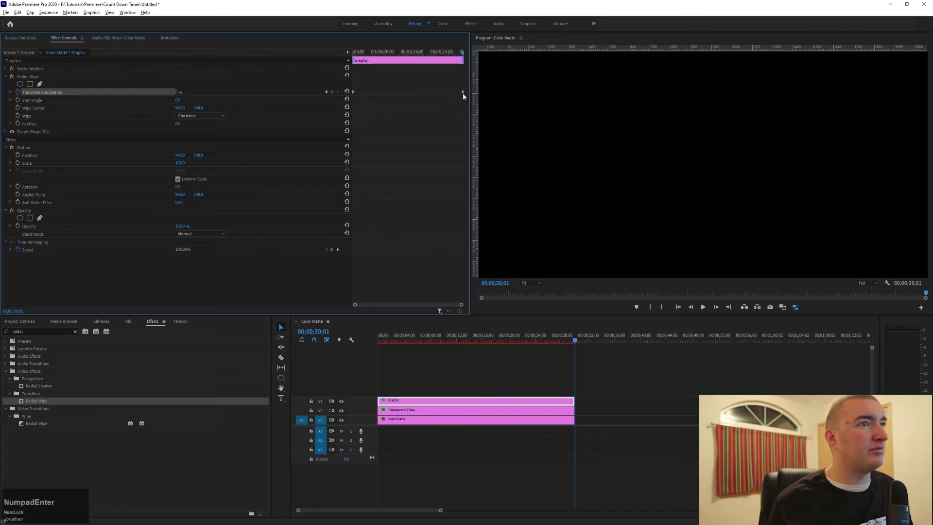
left_click_drag(572, 341, 404, 392)
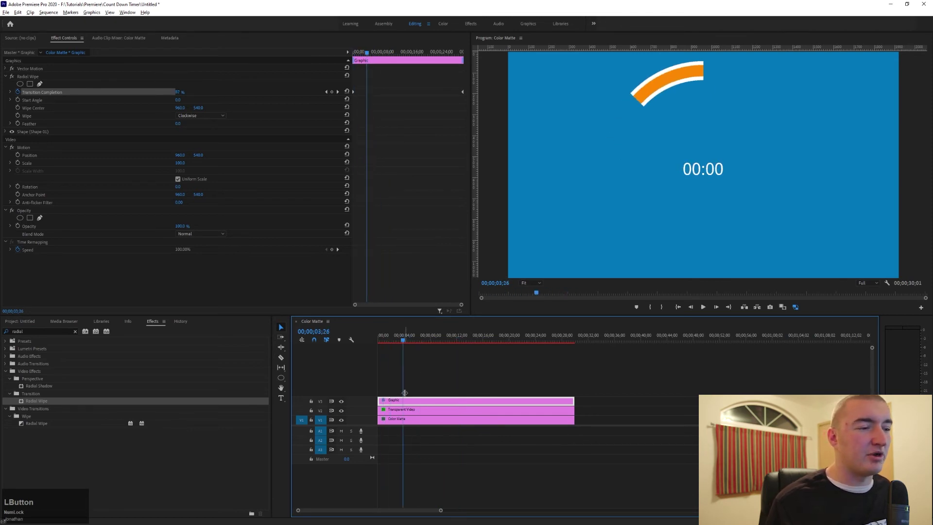
right_click(404, 411)
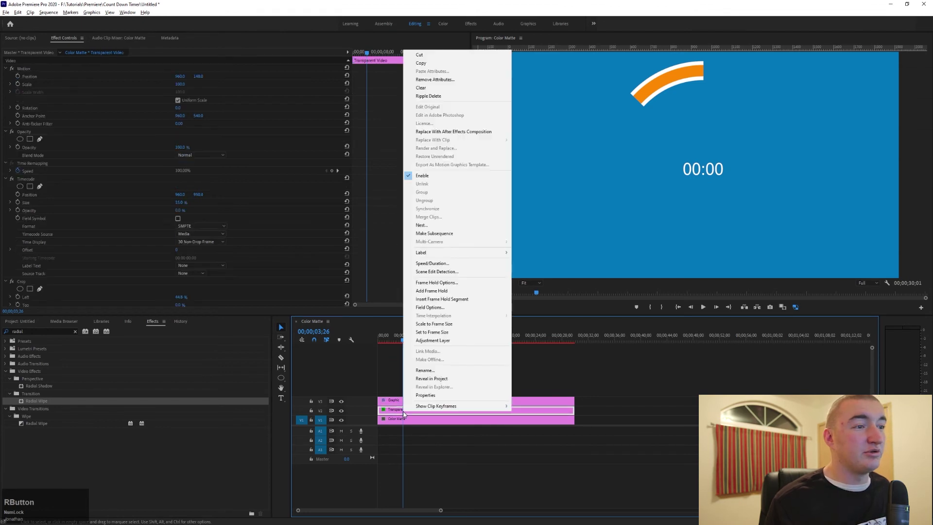
left_click(491, 262)
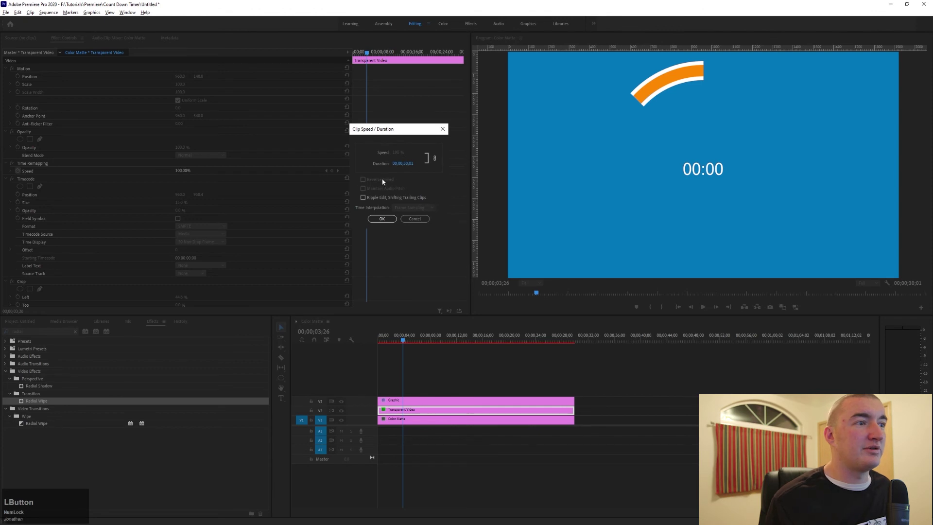
left_click(383, 219)
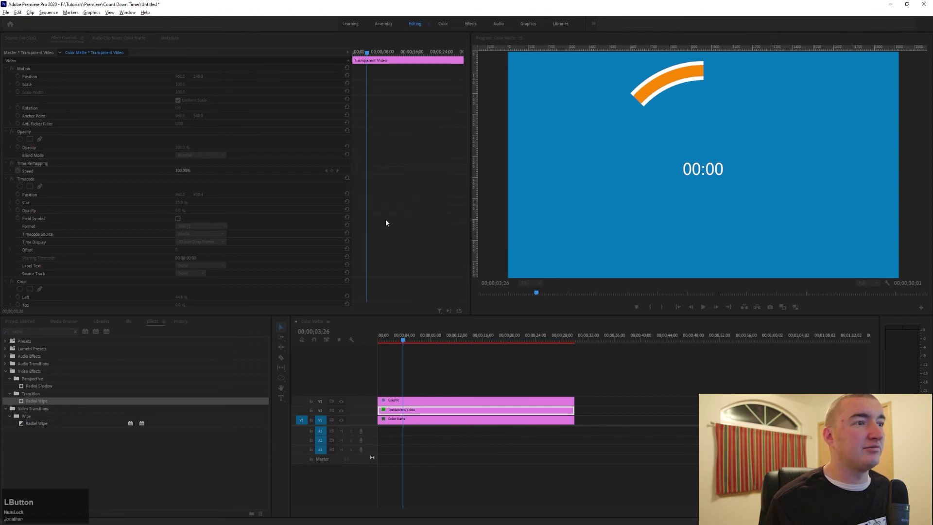
- Nest the transparent video clip in its own sequence, keeping the suggested sequence name
right_click(421, 411)
left_click(445, 226)
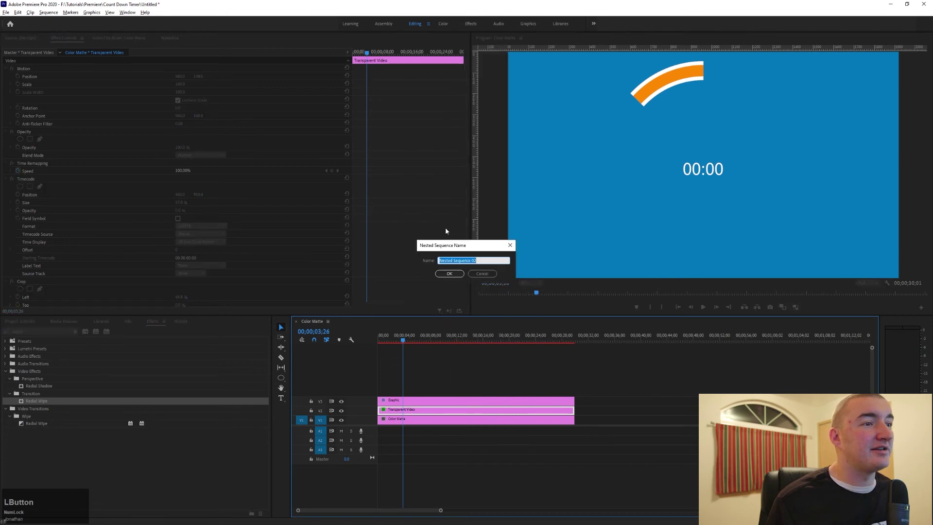
left_click(449, 273)
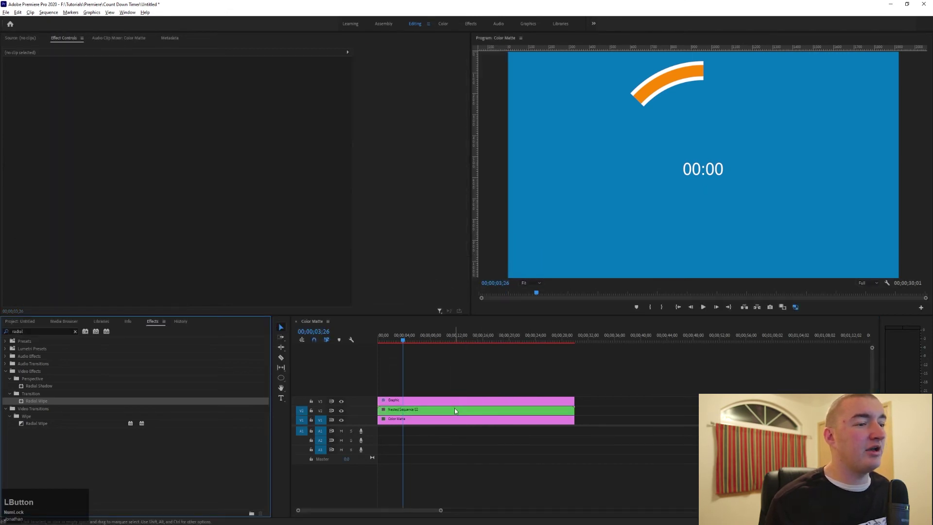
- Reverse the speed of the nested timer sequence and preview the countdown from the start of the timeline
right_click(455, 411)
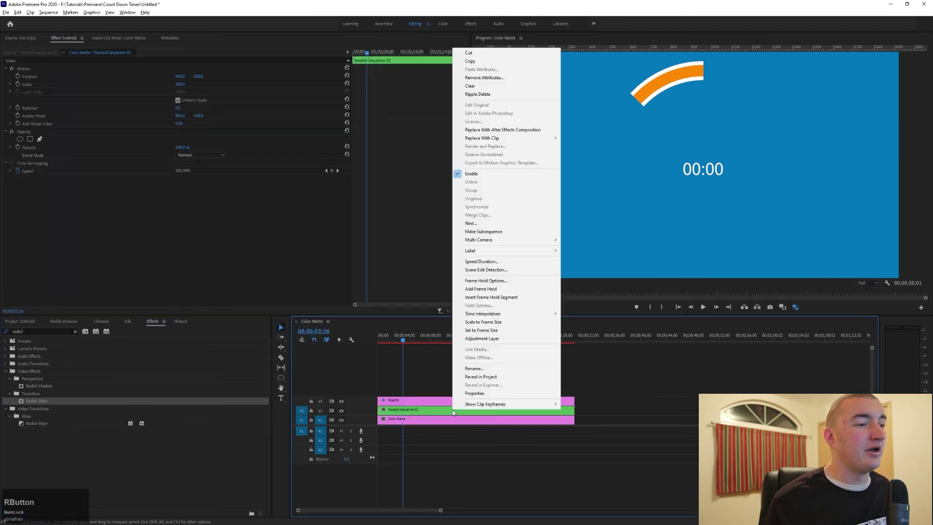
left_click(510, 266)
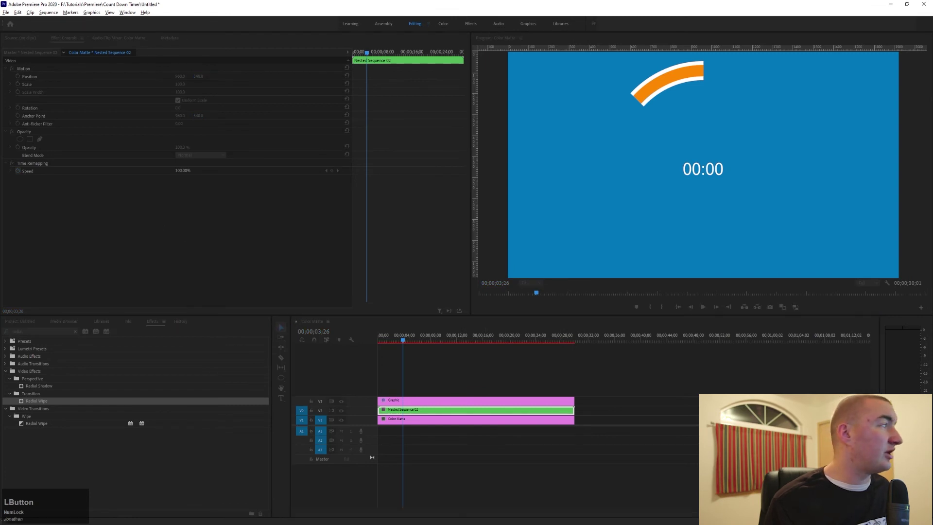
left_click(471, 210)
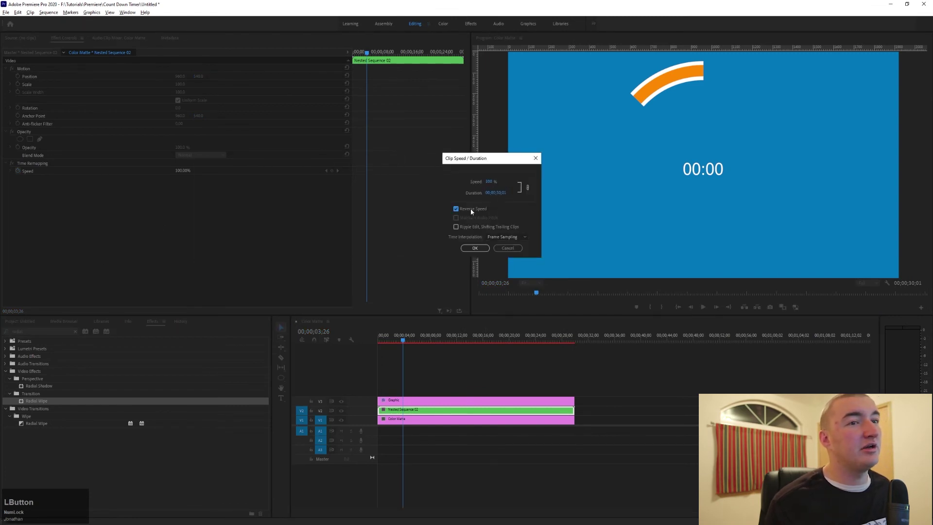
left_click(474, 248)
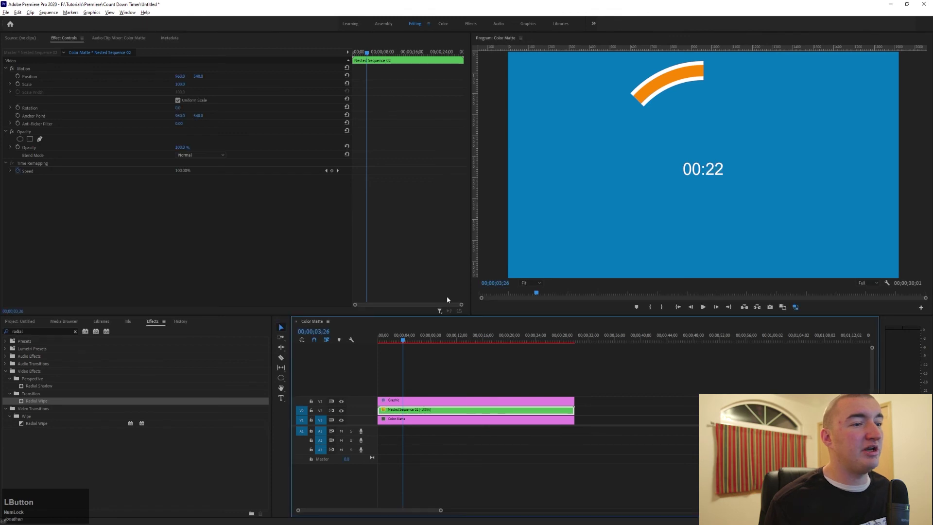
left_click_drag(406, 333, 366, 346)
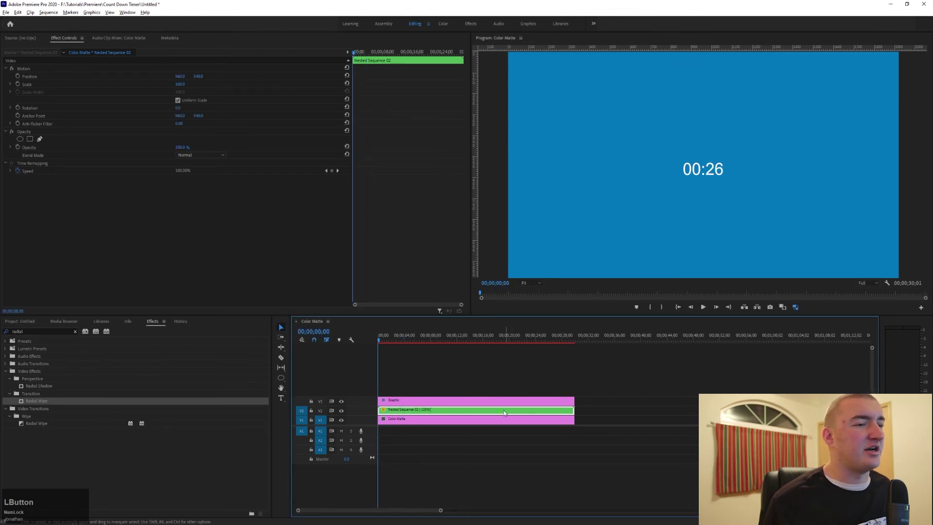
double_click(410, 410)
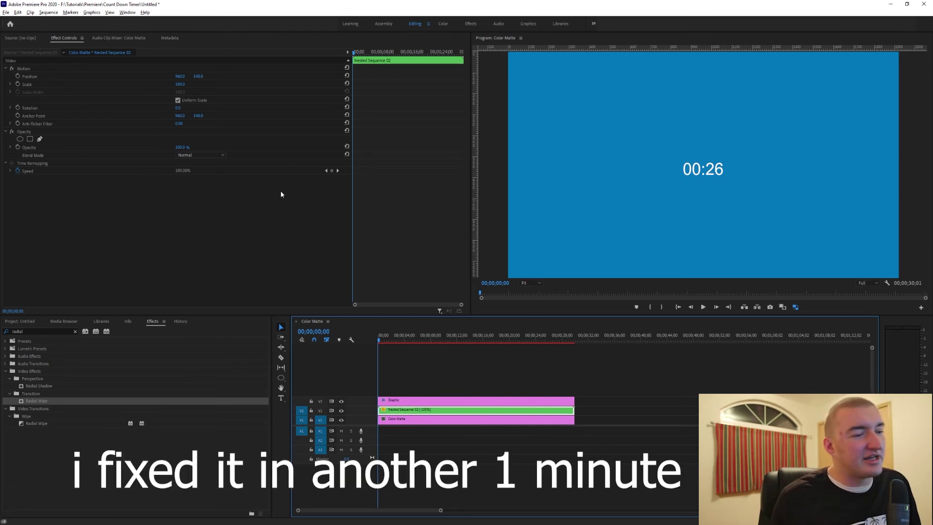
key("space")
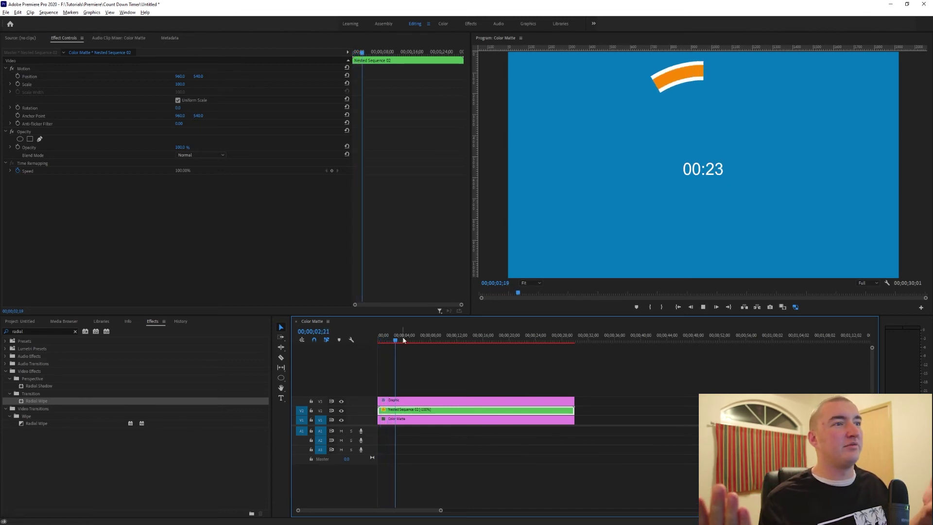
left_click_drag(404, 340, 368, 340)
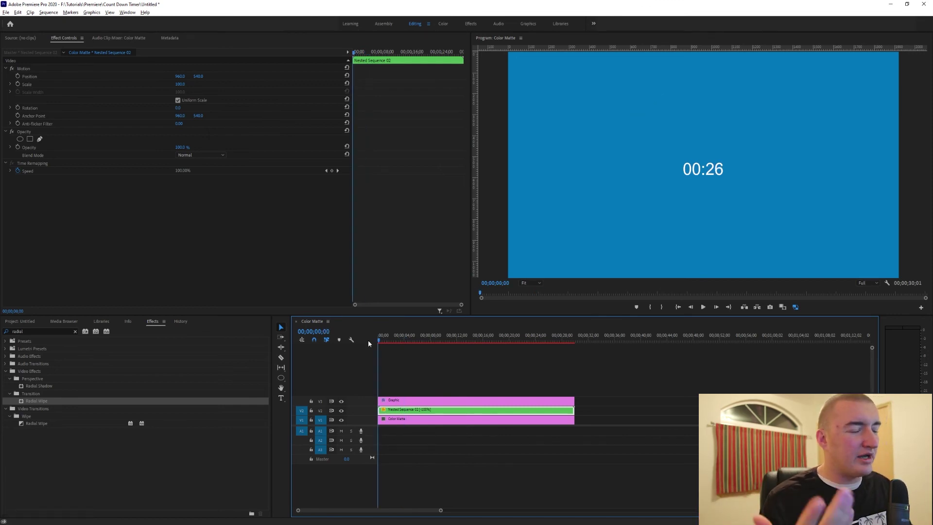
- Open the nested sequence and raise the transparent video's Timecode Offset until the timer reads 00:00 at the first frame
left_click(476, 411)
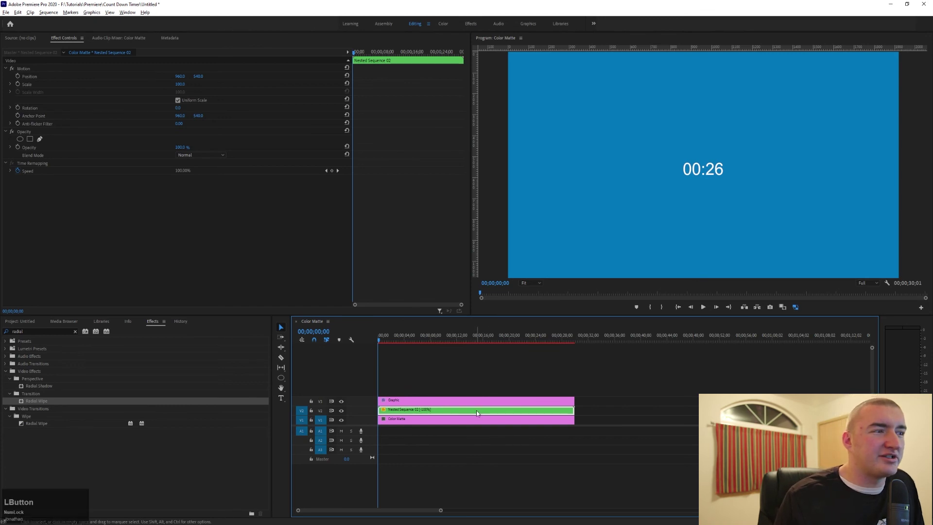
double_click(407, 411)
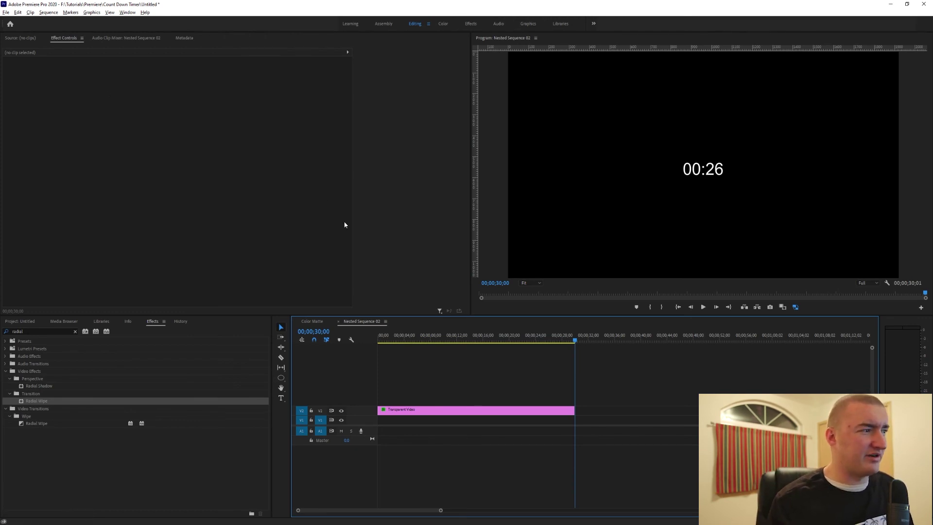
left_click(75, 331)
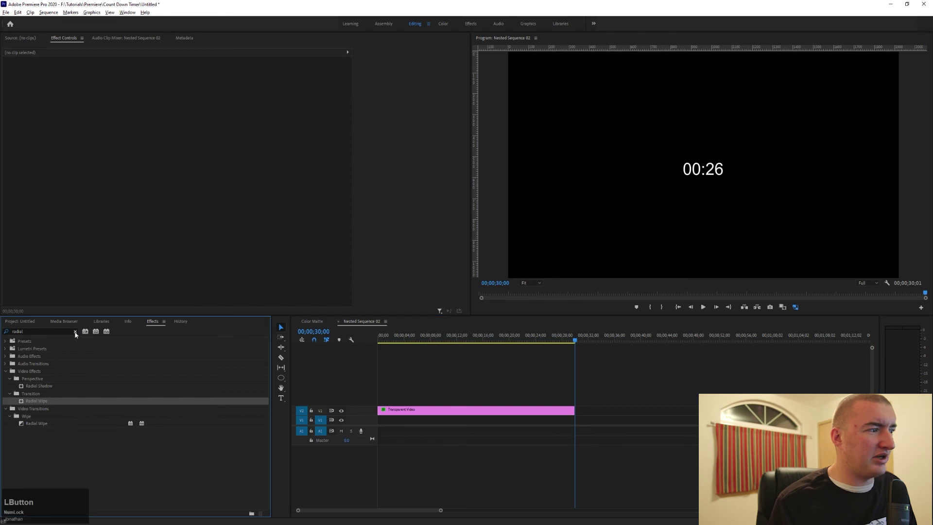
left_click(398, 410)
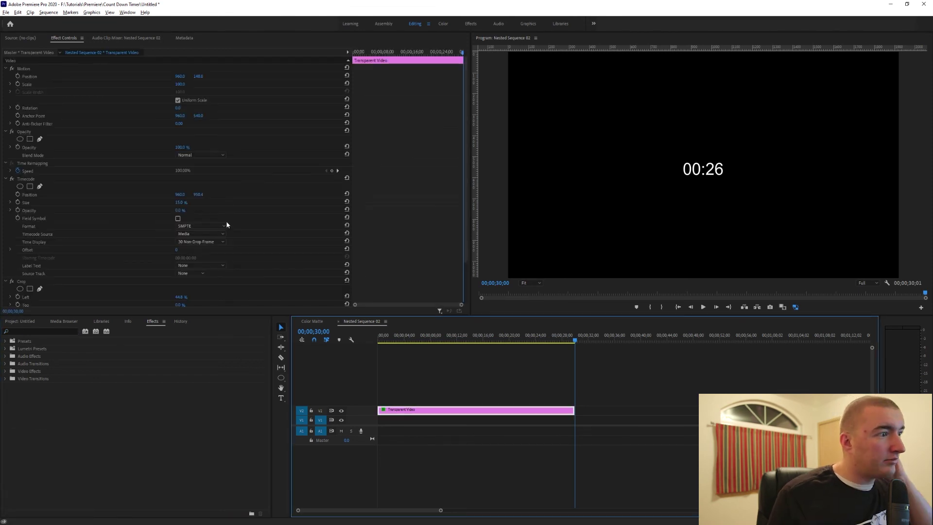
scroll(204, 228, "down", 2)
left_click_drag(381, 336, 343, 351)
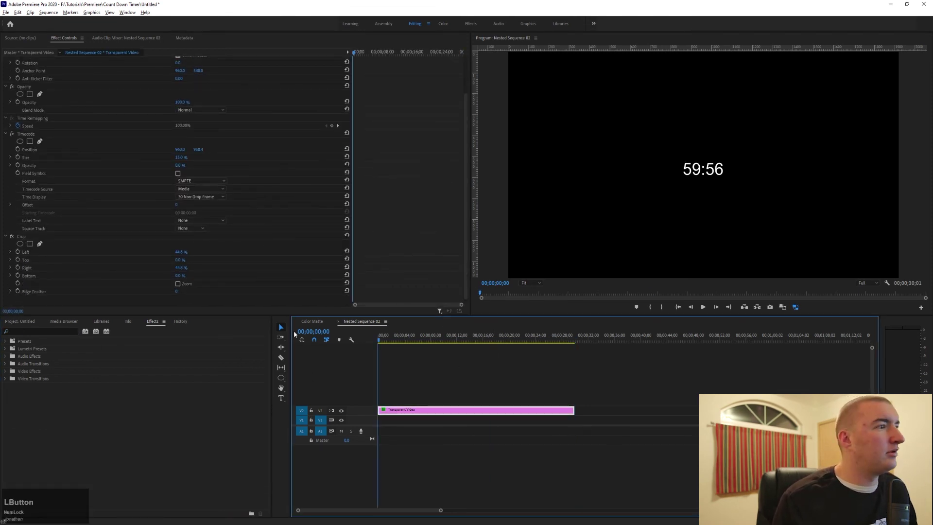
left_click_drag(178, 208, 235, 207)
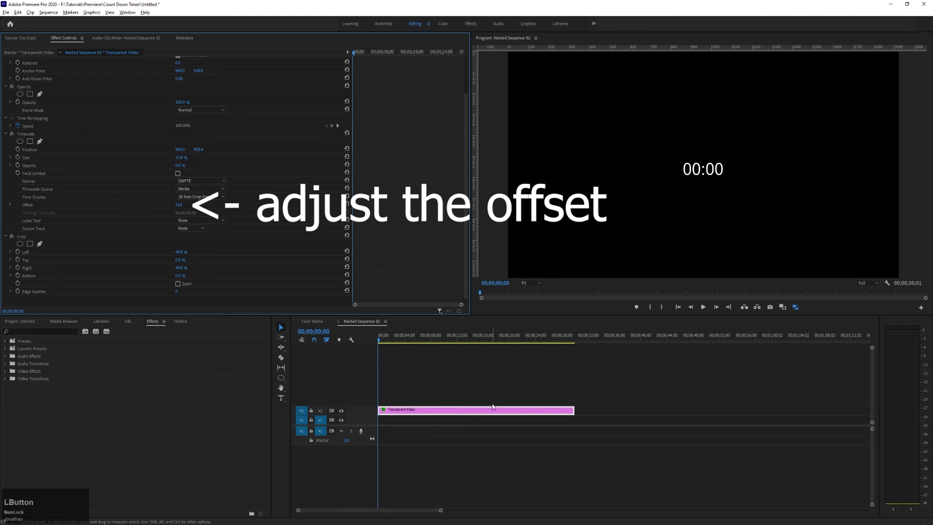
- Return to the start of the Color Matte sequence and add a 0% opacity keyframe to the nested timer clip
left_click_drag(382, 346, 366, 365)
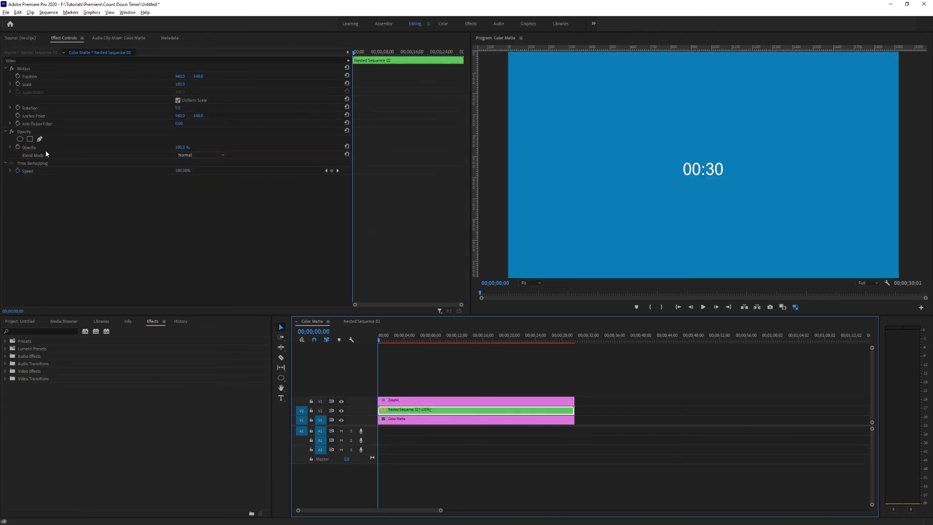
left_click(18, 147)
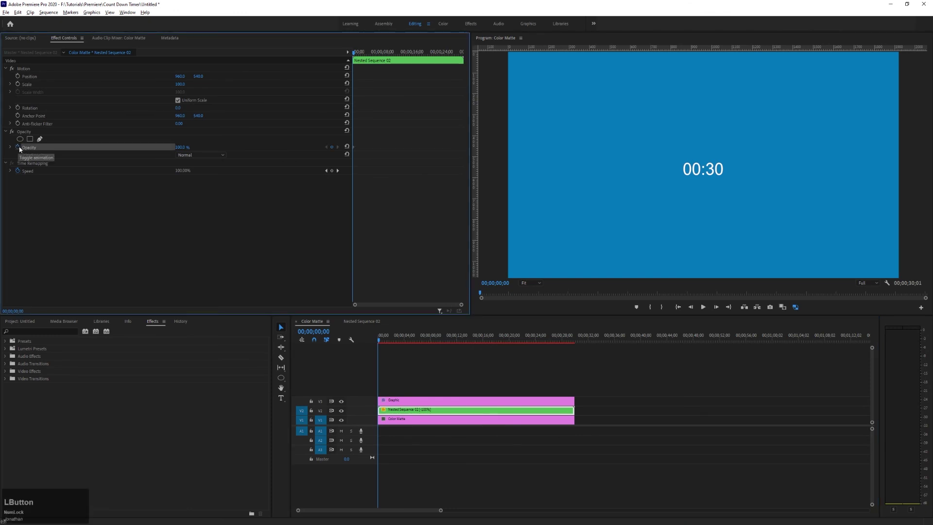
left_click(183, 147)
type("0")
key("Return")
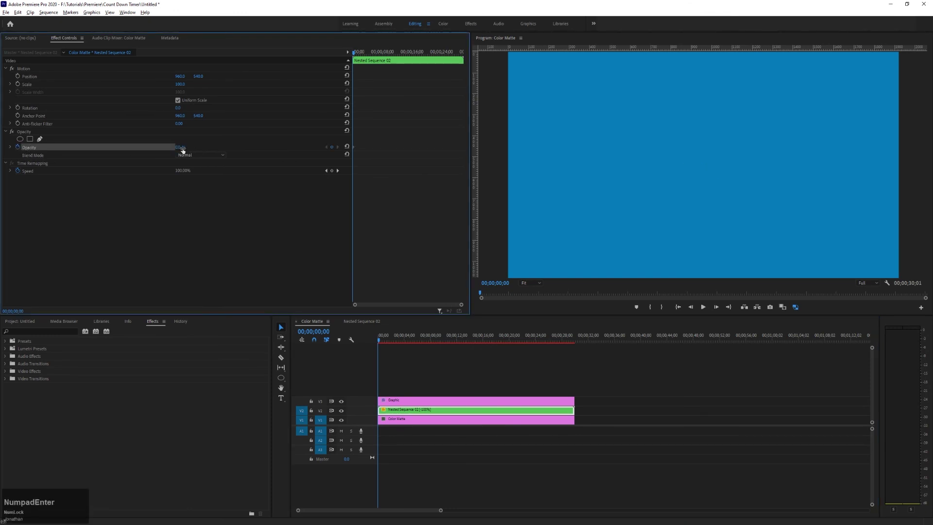
- Add a 100% opacity keyframe to the nested timer clip at the second frame and preview the countdown
key("Right")
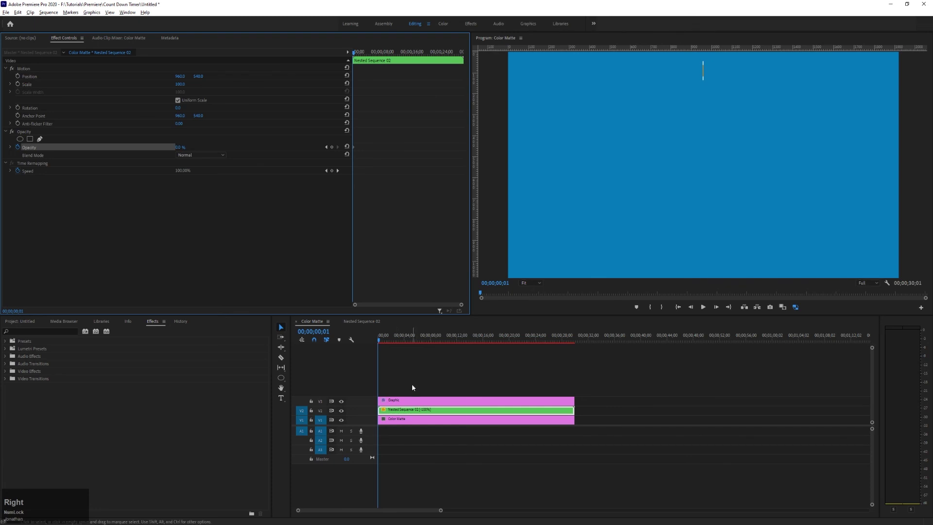
key("Left")
key("Right")
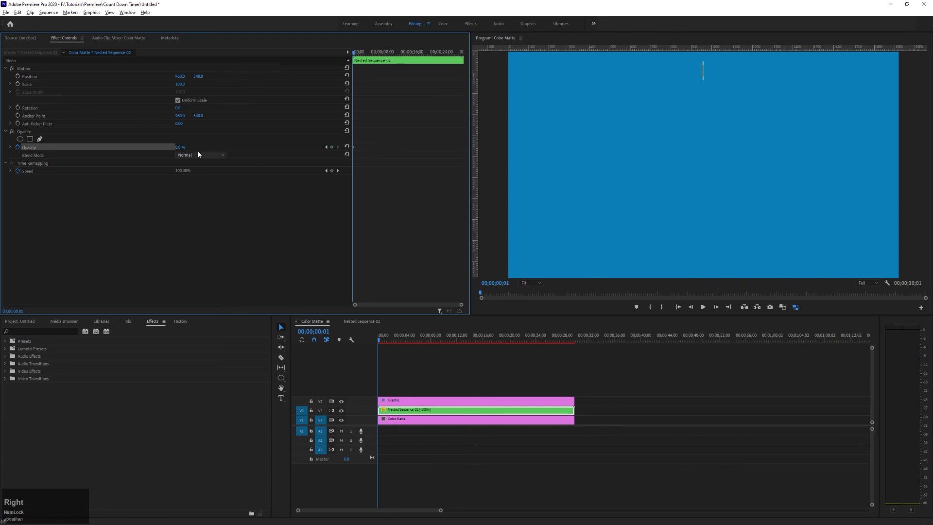
left_click(184, 146)
type("100")
key("Return")
key("space")
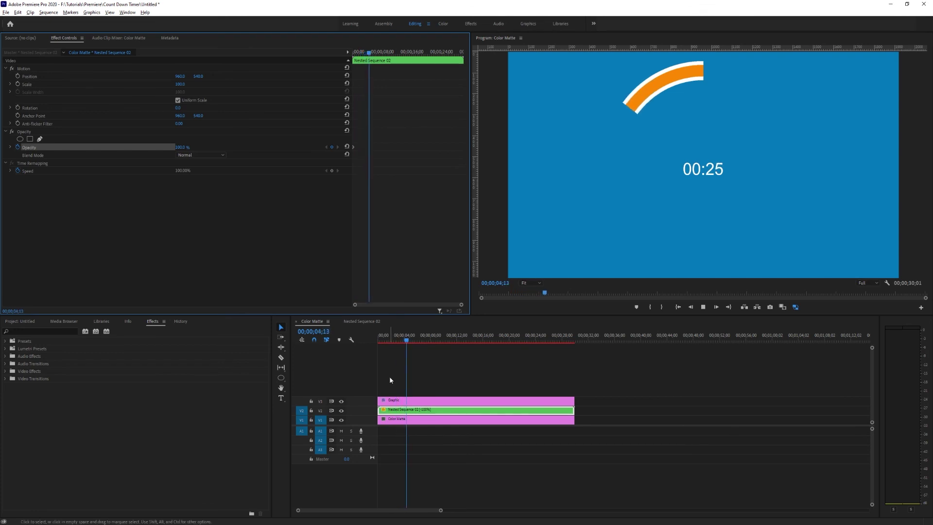
left_click_drag(412, 339, 517, 339)
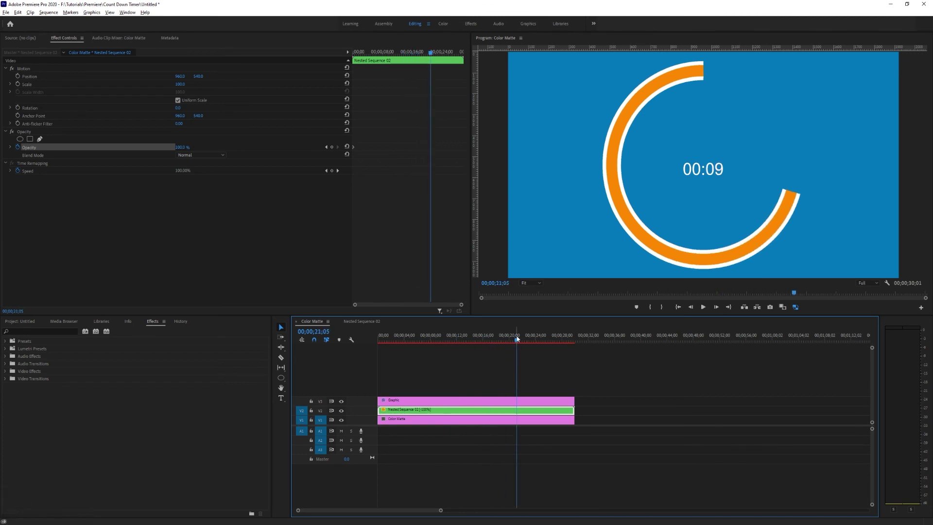